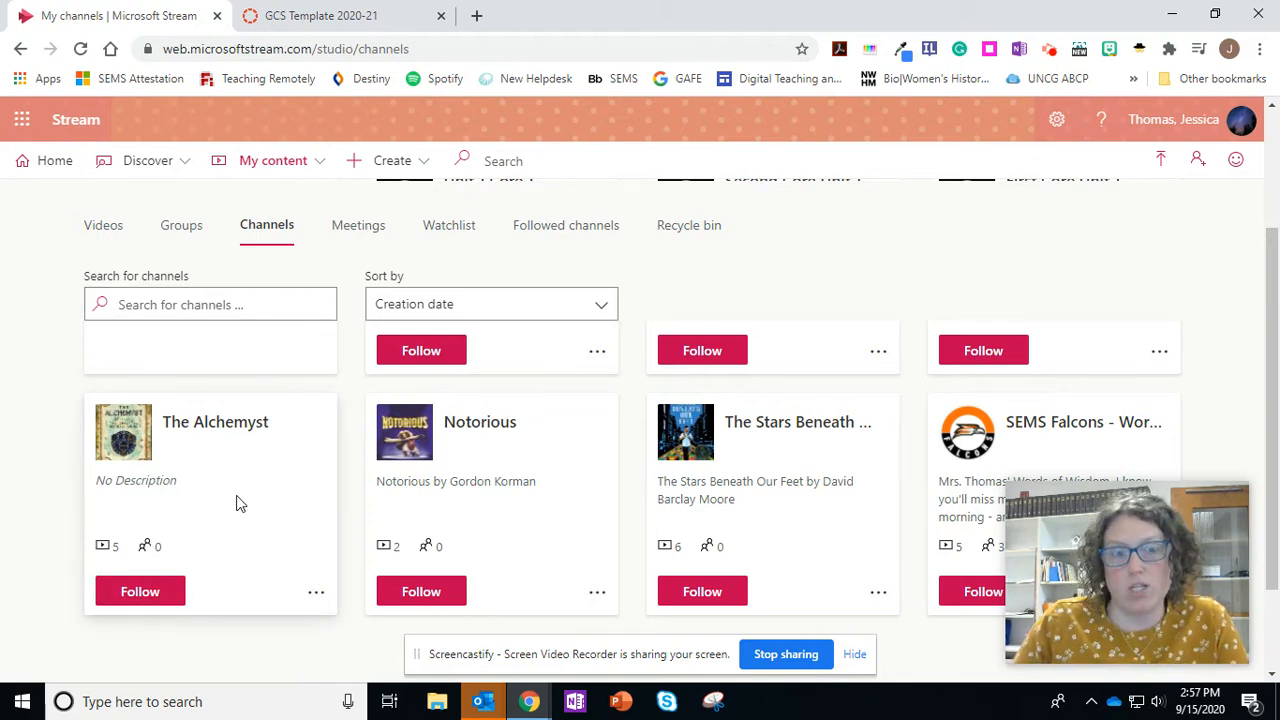
- Copy The Alchemyst channel's embed code at 960 x 540, sorted by publish date with Responsive on
left_click(316, 598)
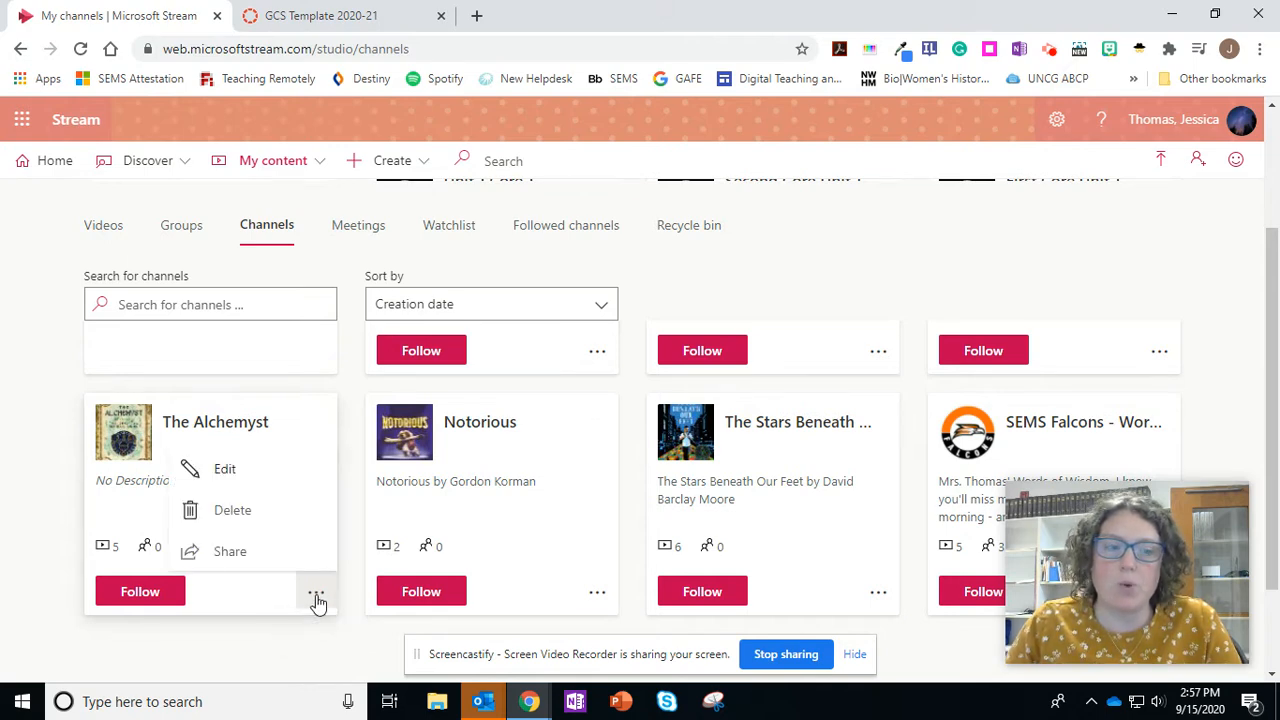
left_click(228, 560)
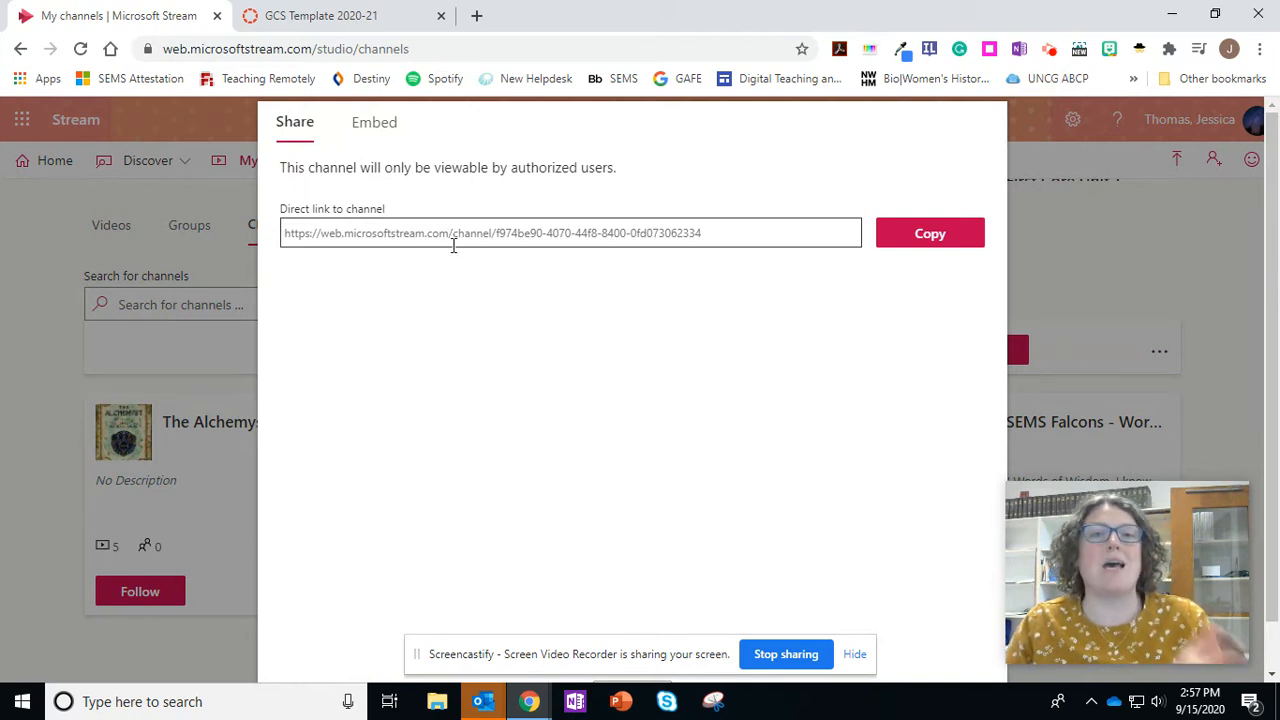
left_click(374, 128)
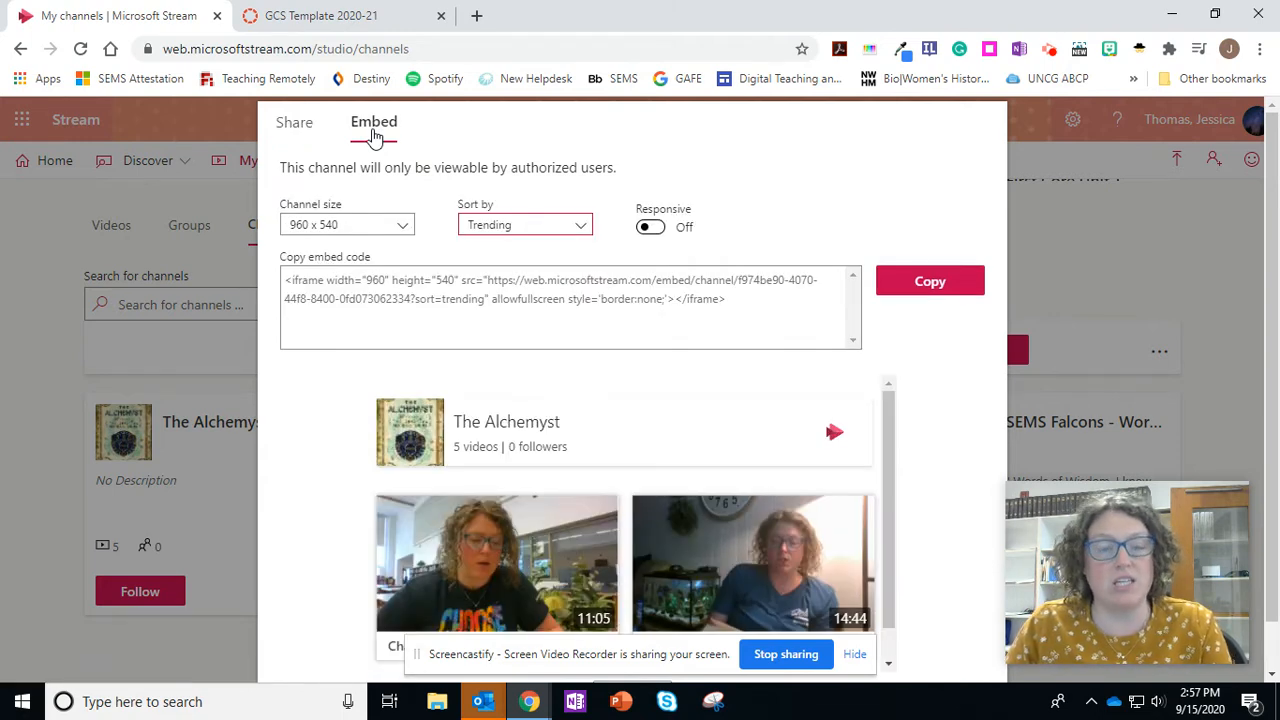
left_click(540, 228)
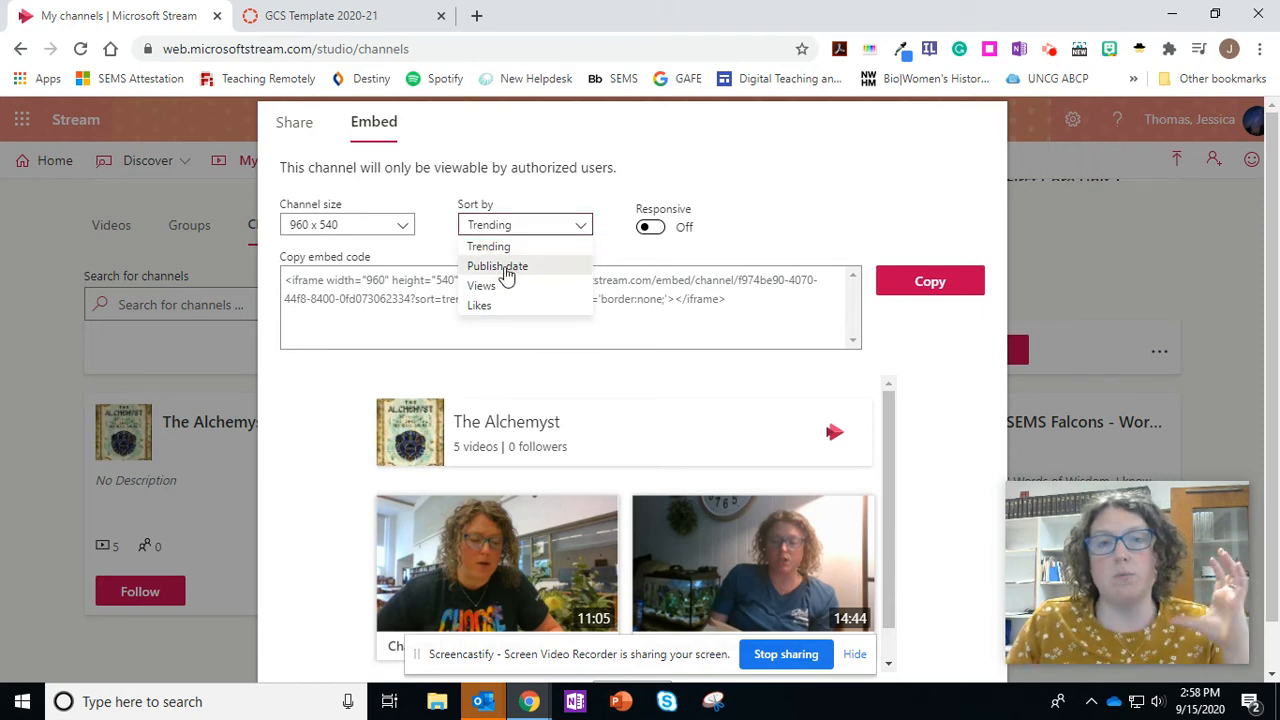
left_click(505, 268)
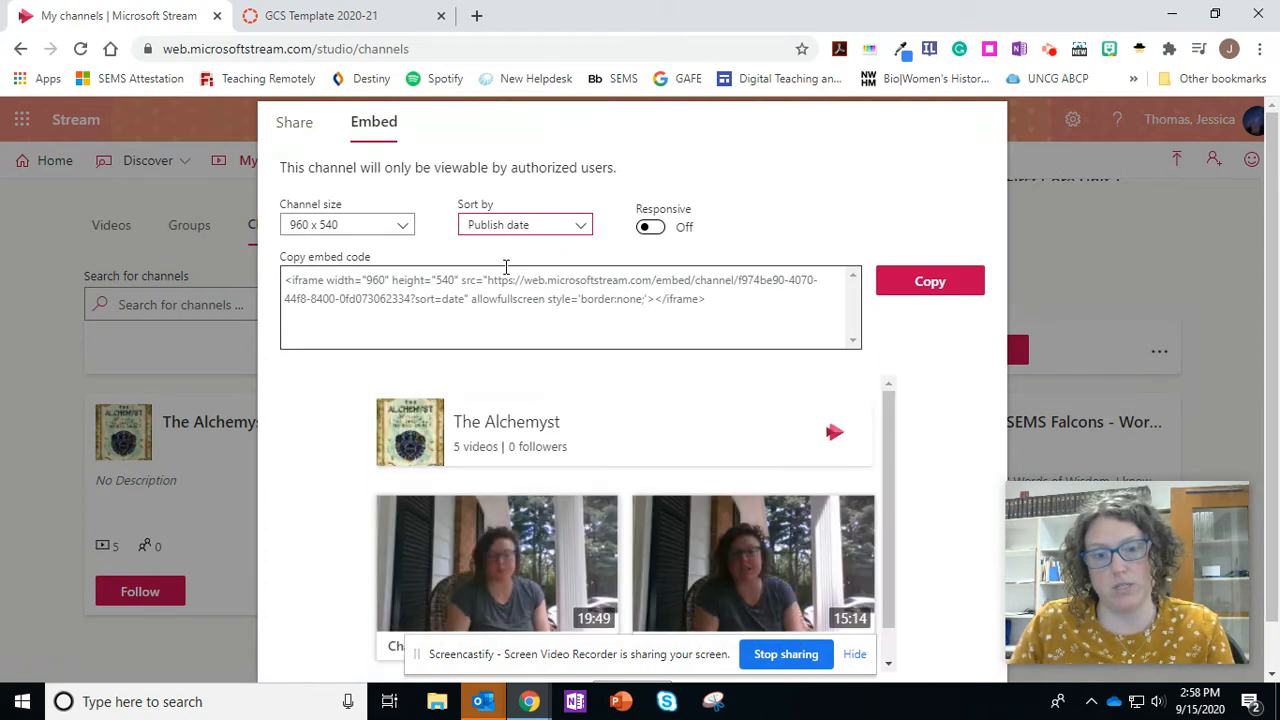
left_click(649, 228)
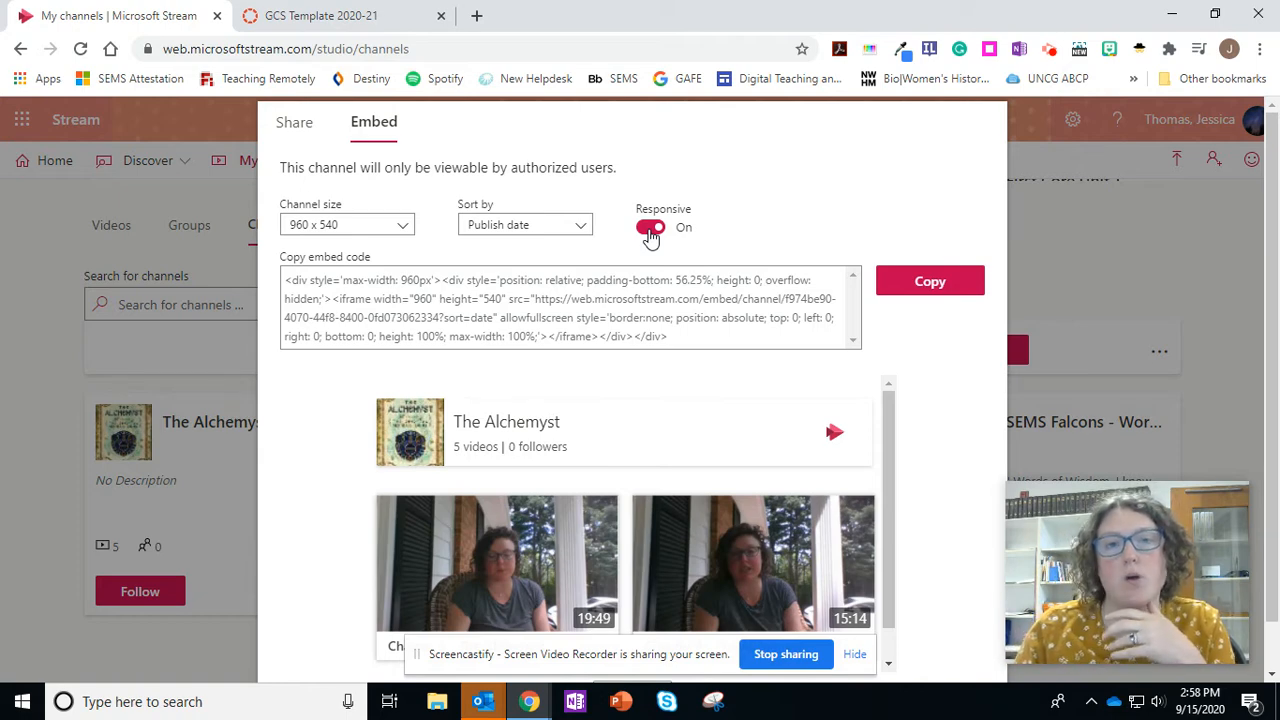
left_click(923, 292)
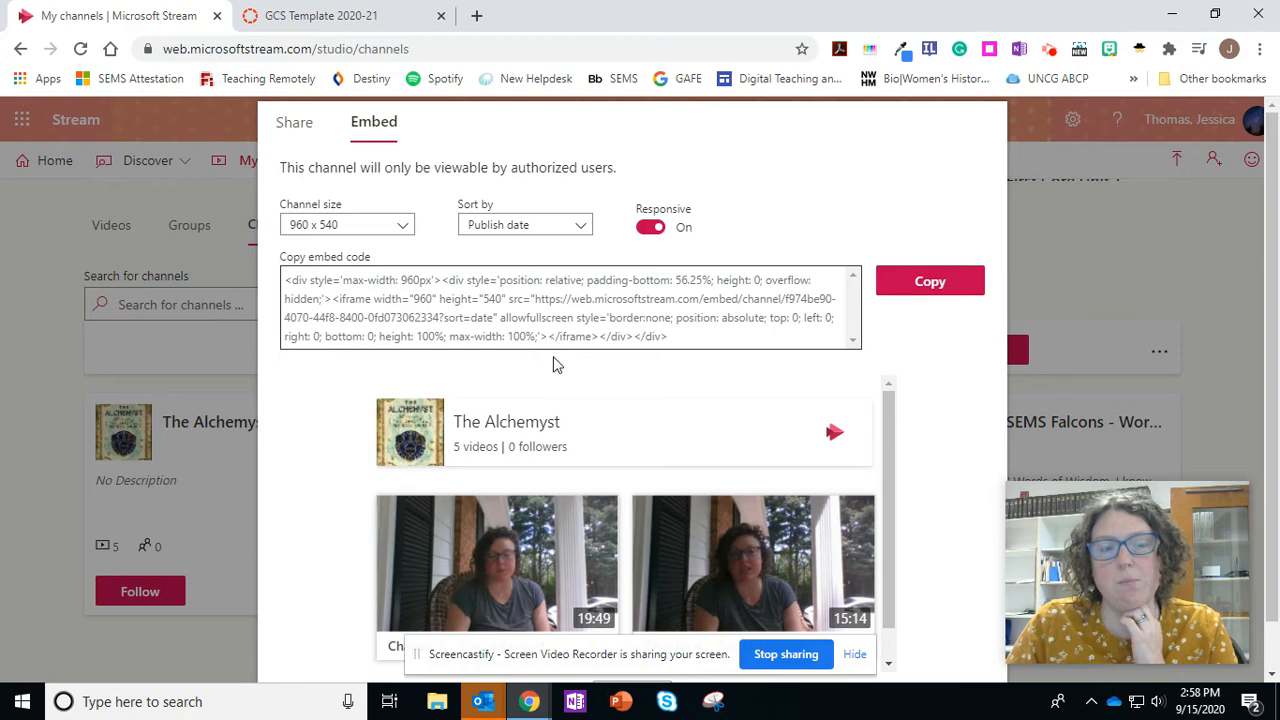
- In the Canvas course, create an assignment titled "First Core Unit 1 Video Recordings" without loading the auto-saved content
left_click(326, 26)
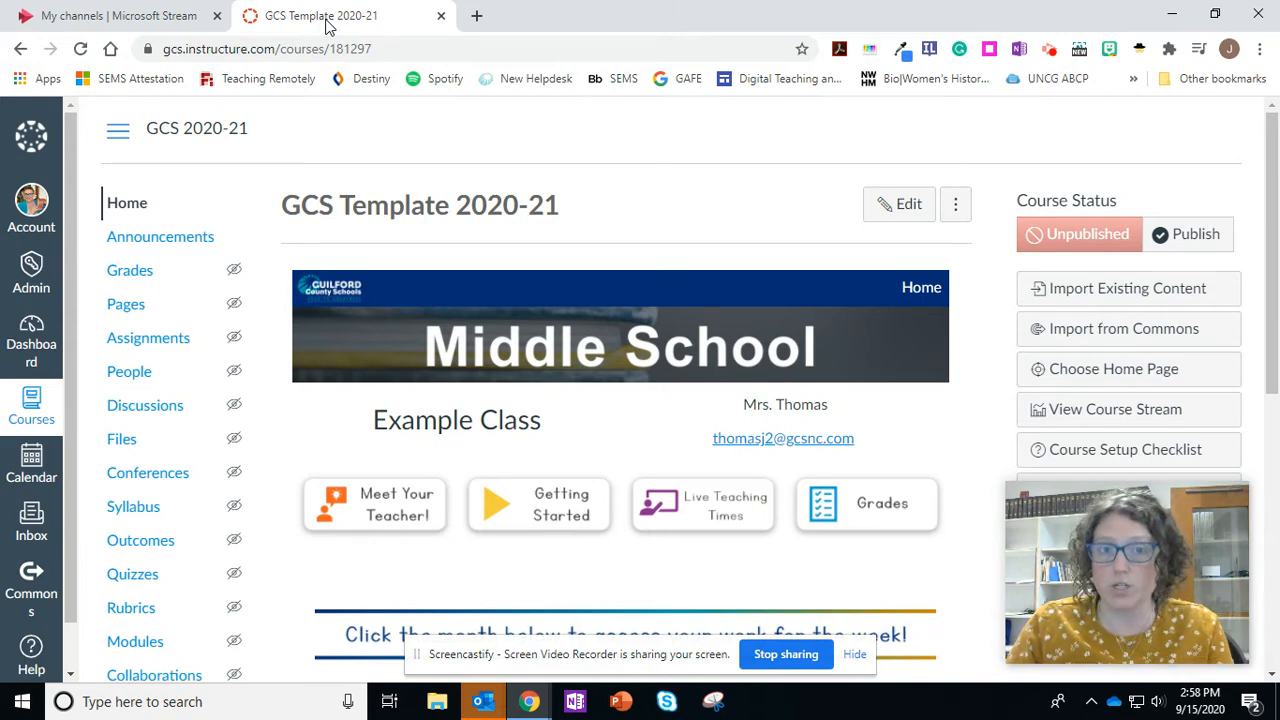
left_click(150, 340)
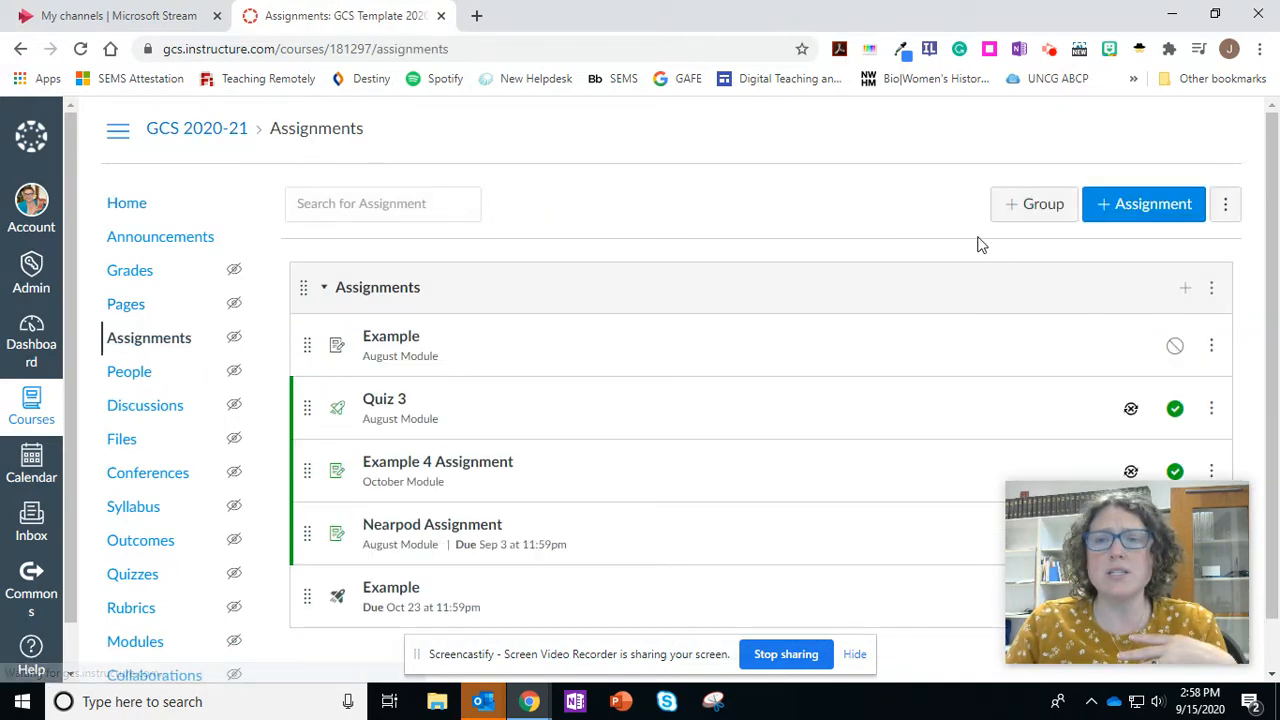
left_click(1152, 208)
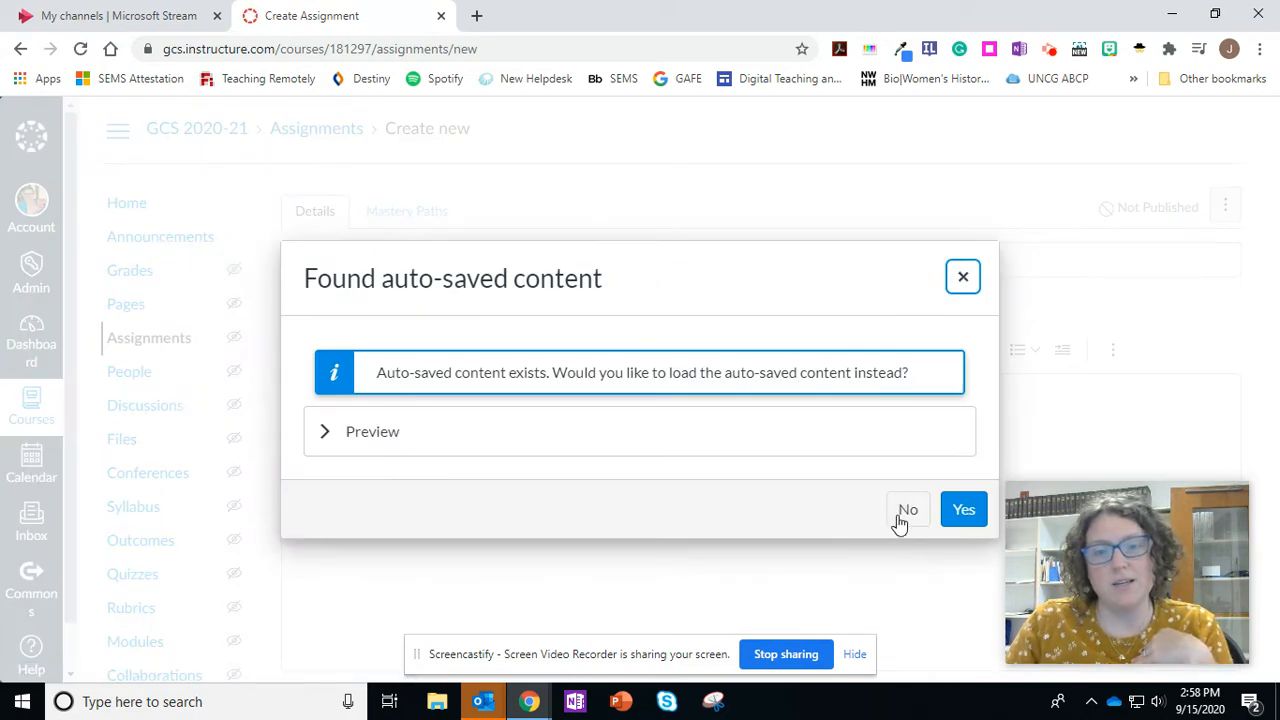
left_click(903, 512)
left_click(330, 262)
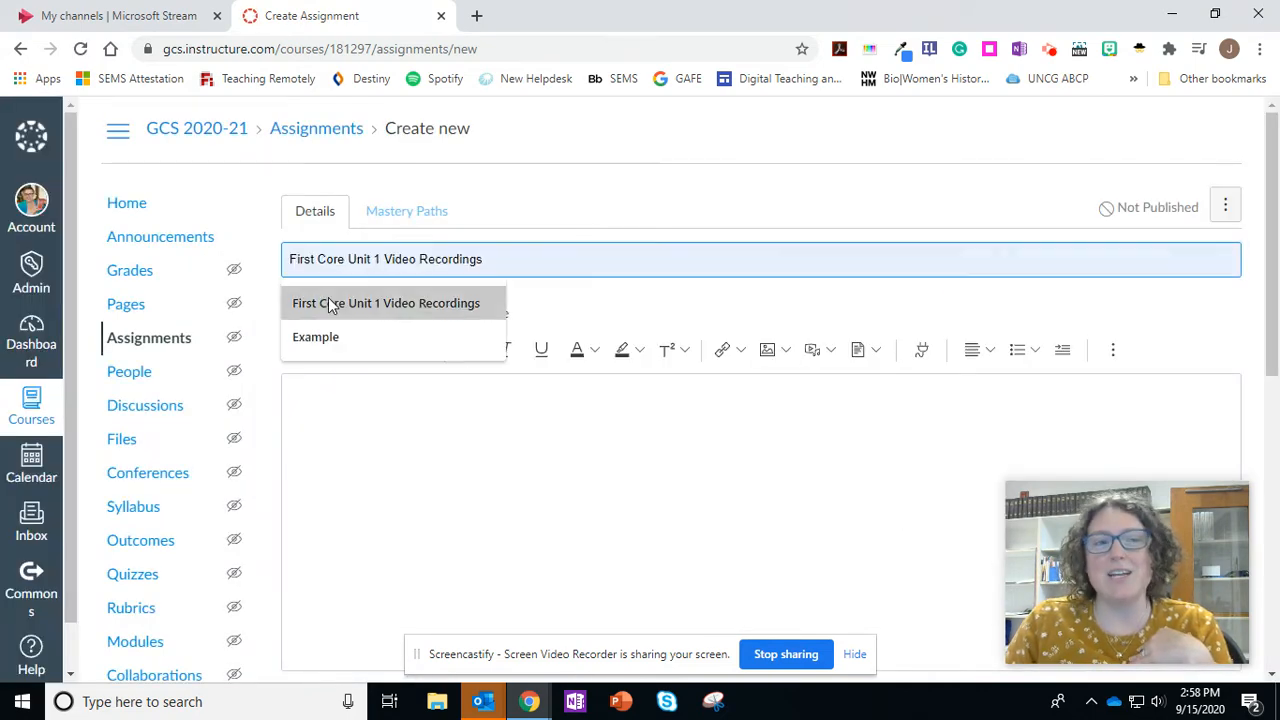
left_click(388, 304)
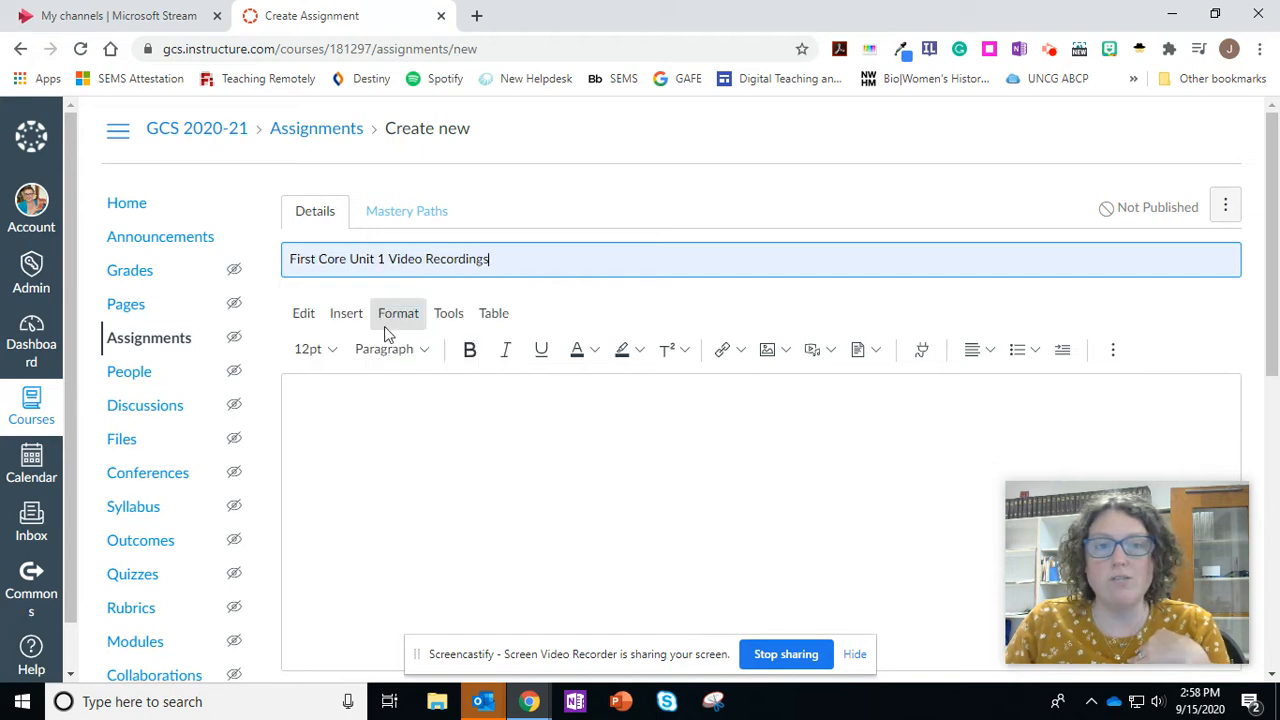
- Enter the description "You must be signed into ZScaler and your Microsoft account to be able to view these videos." followed by a new line
left_click(482, 422)
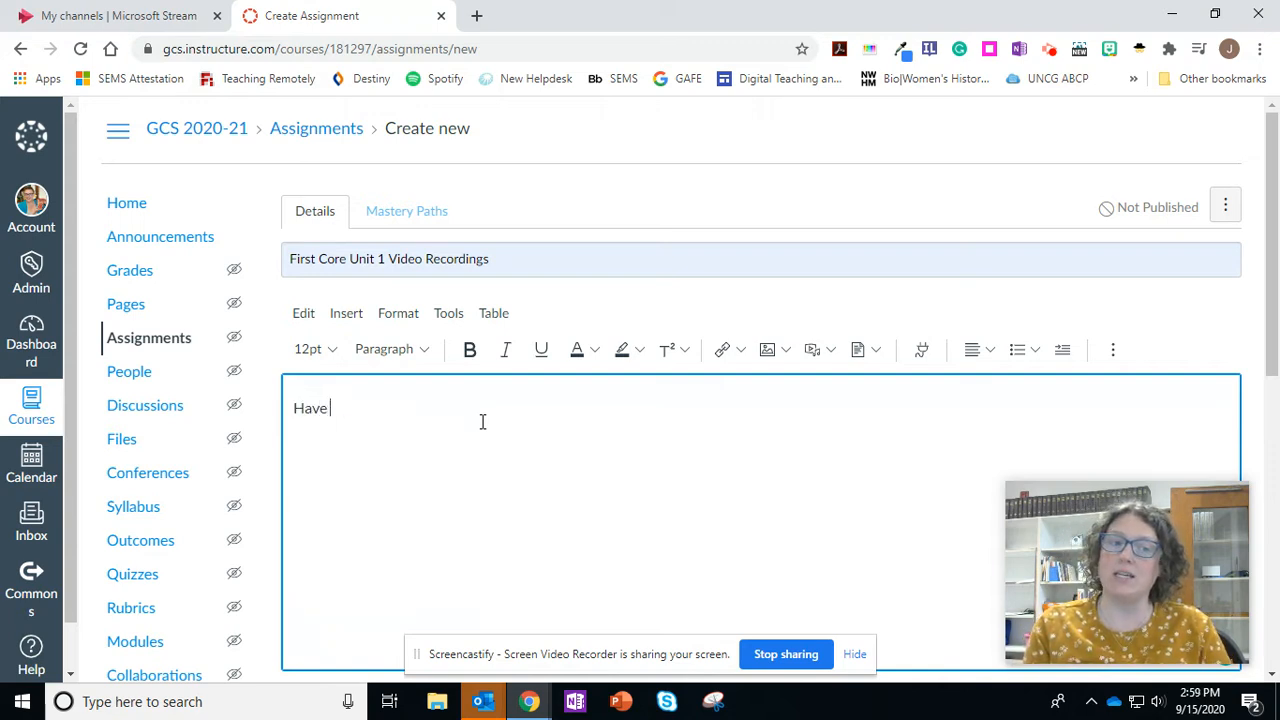
type("Have")
key("BackSpace")
key("BackSpace")
key("BackSpace")
key("BackSpace")
key("BackSpace")
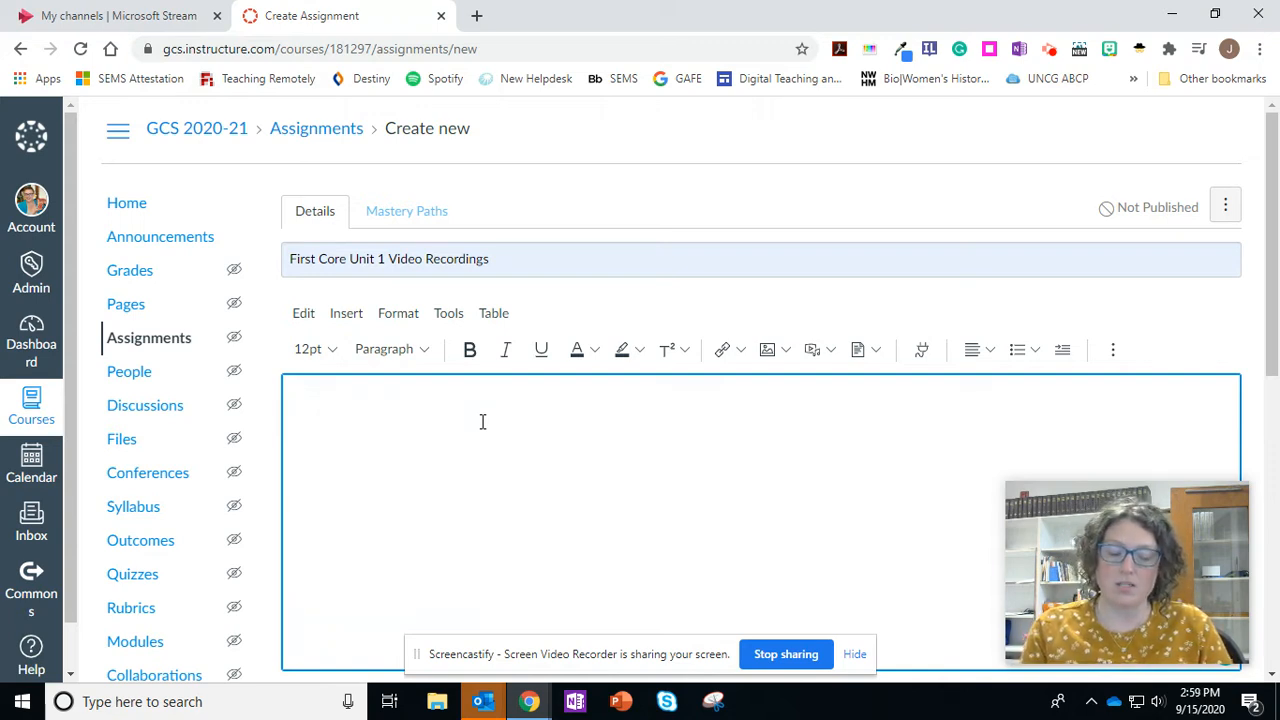
type("You must be signe")
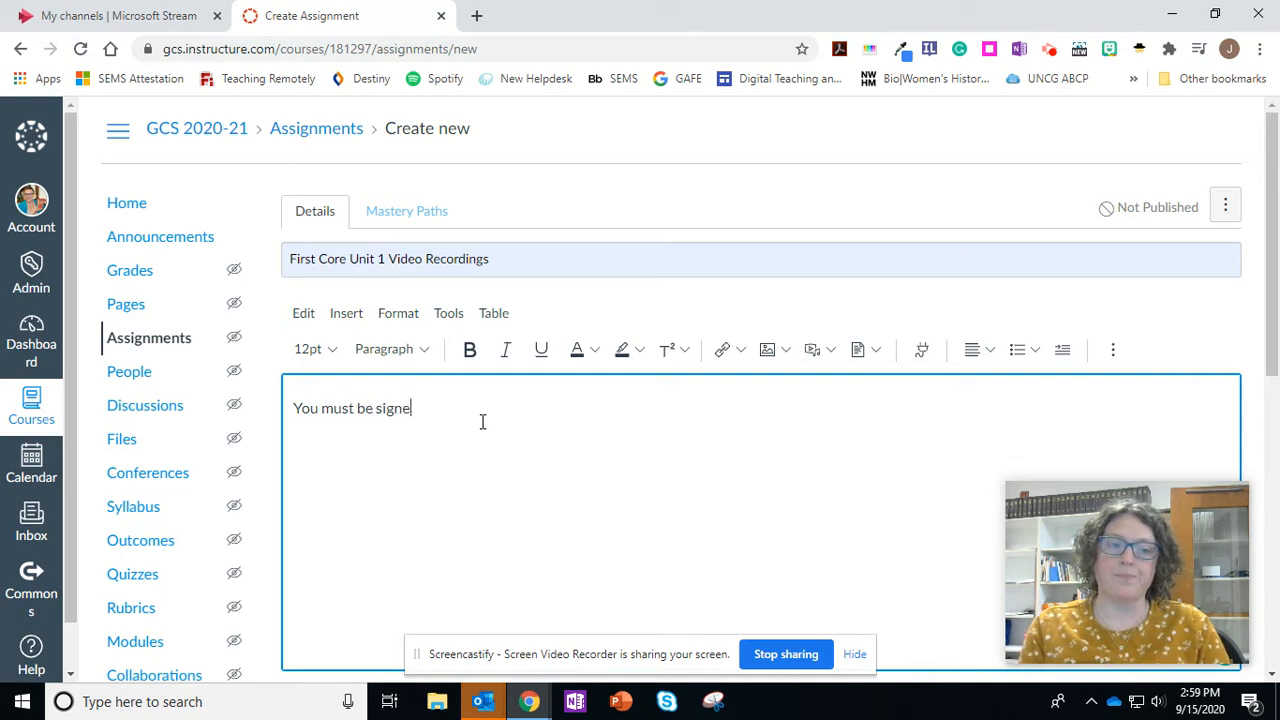
type("d into ZSc")
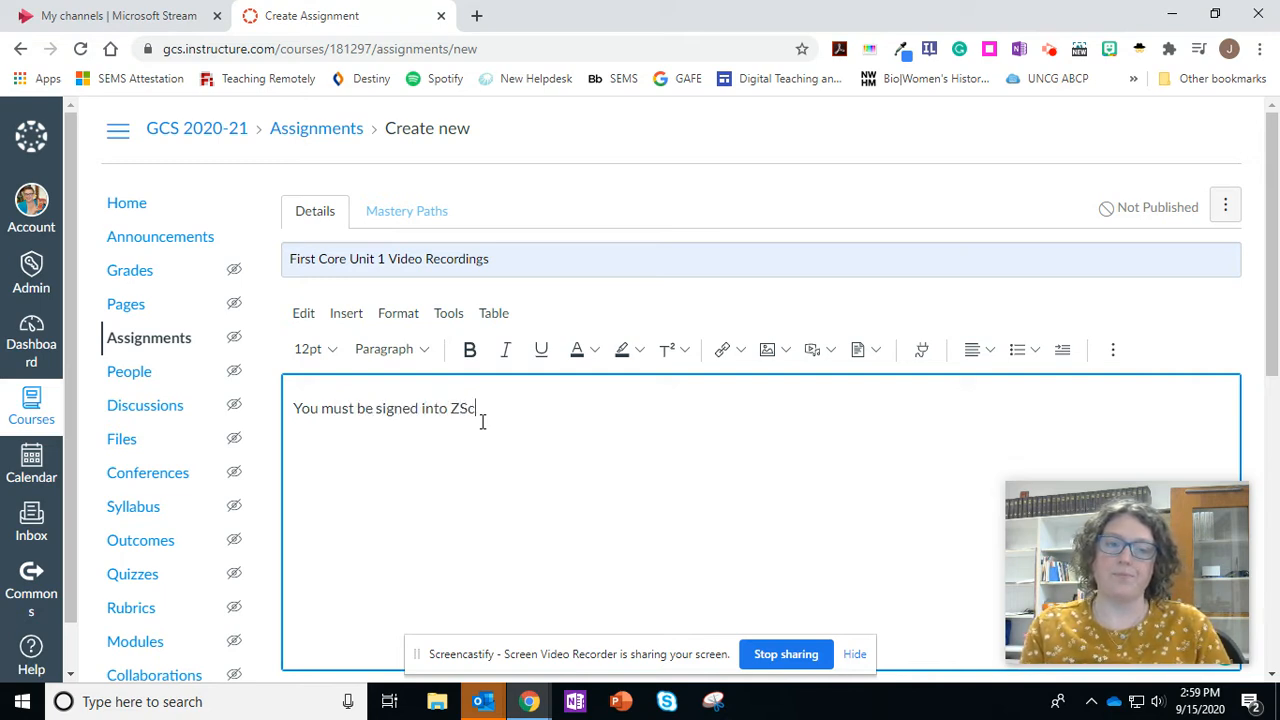
type("aler and your ")
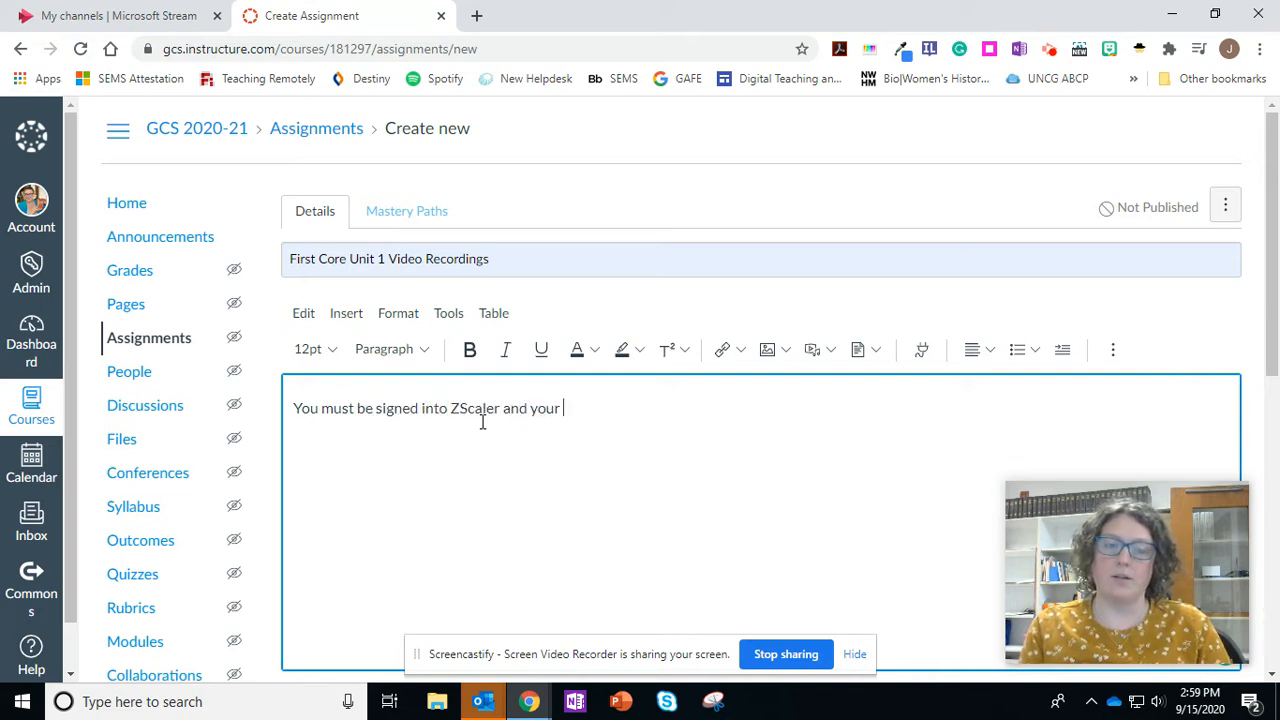
type("Microsoft account")
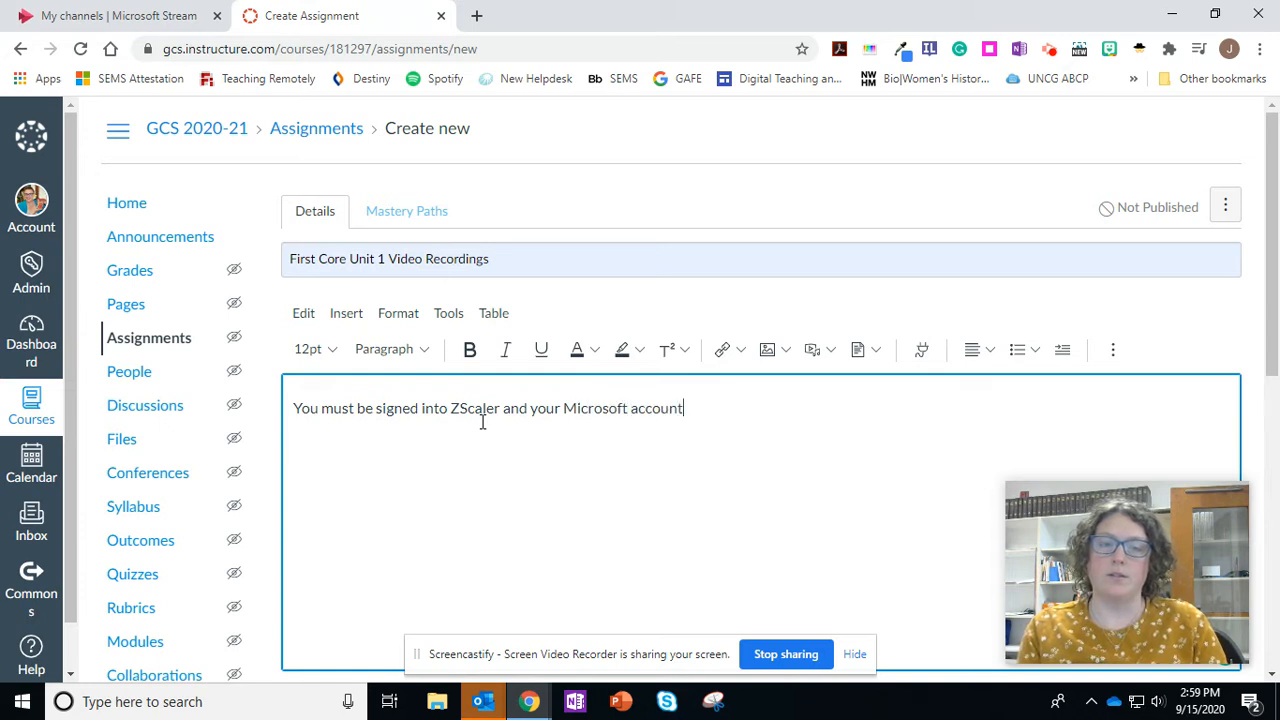
type(" to be able to vi")
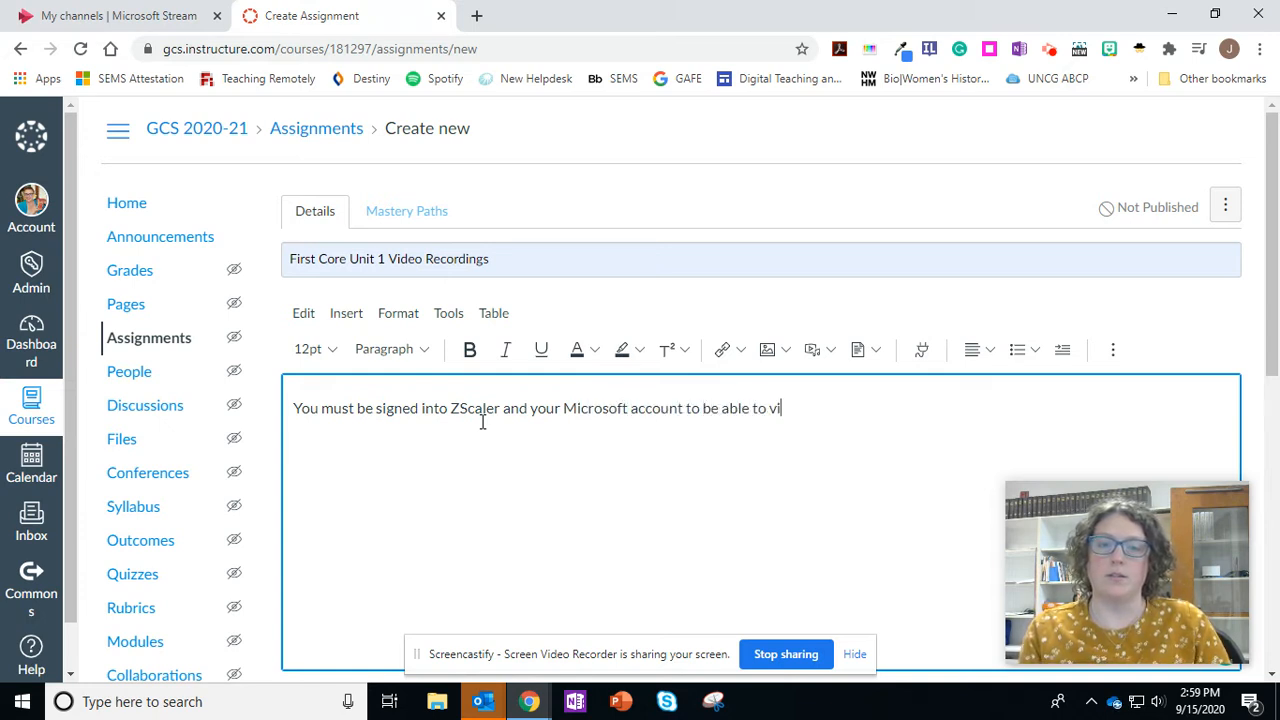
type("ew these videos.")
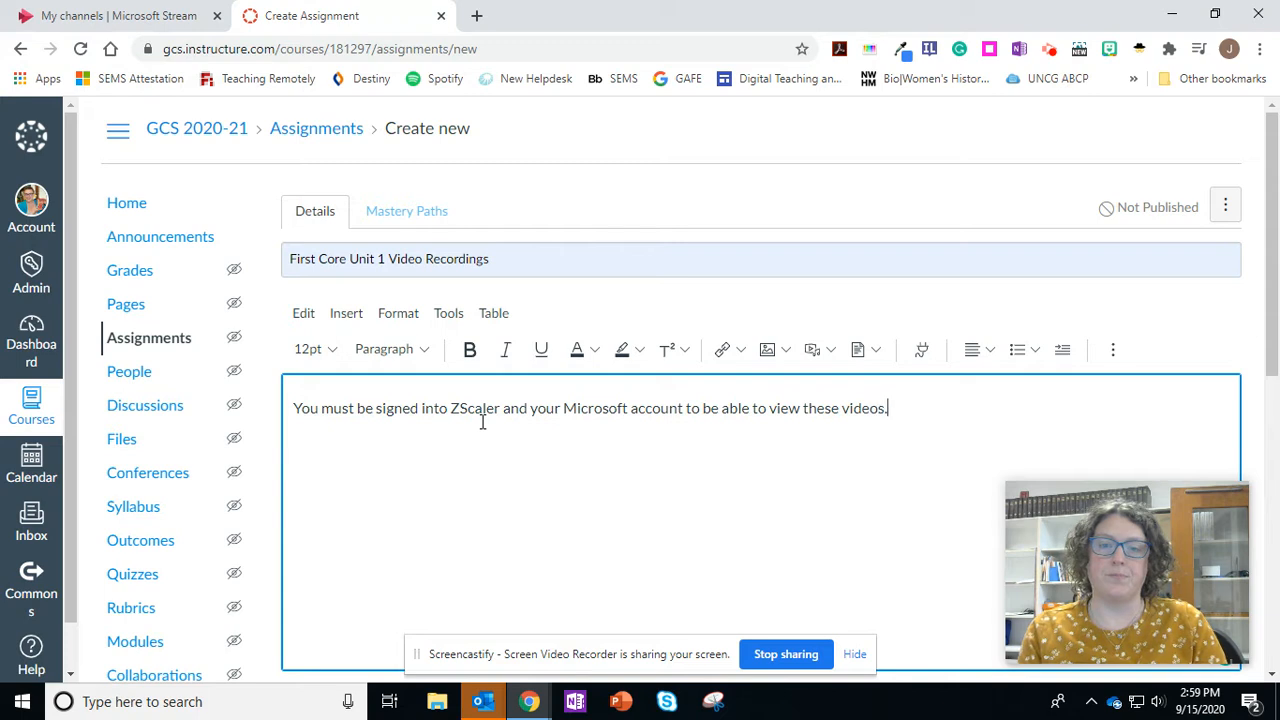
key("Return")
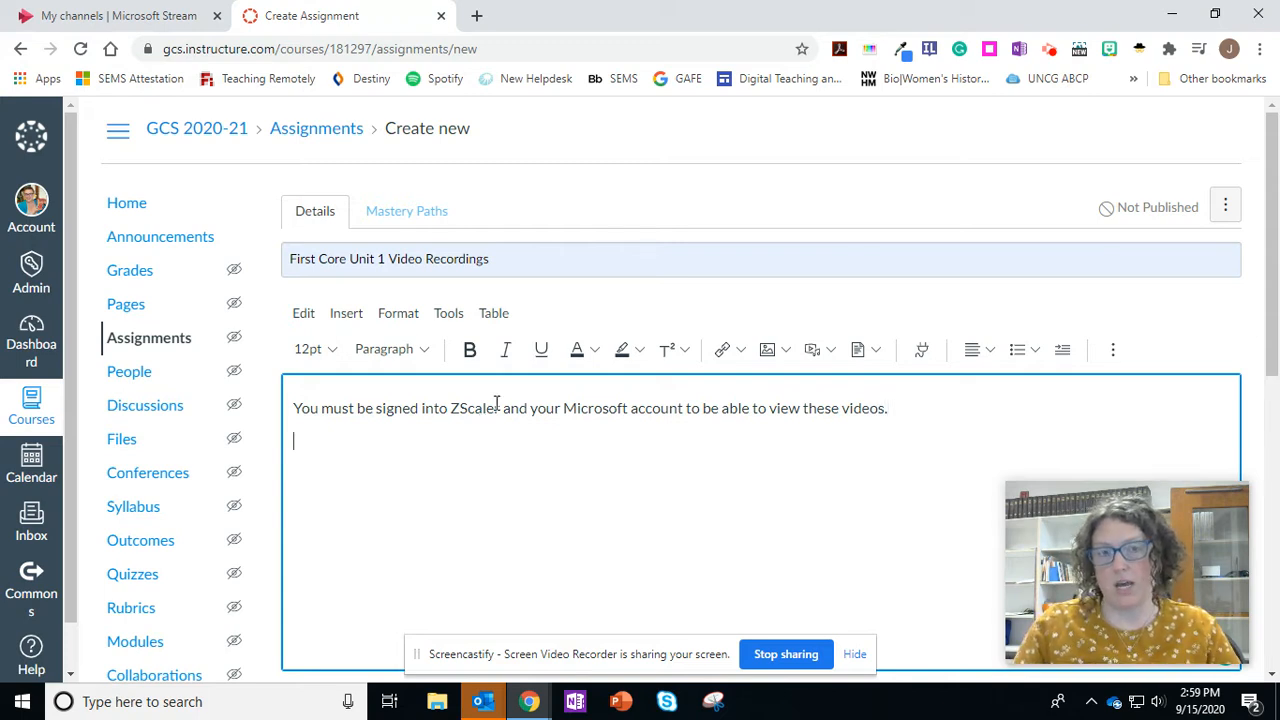
- Paste the copied channel embed code below the description text in the HTML source and return to the rich text view
left_click_drag(994, 537, 152, 427)
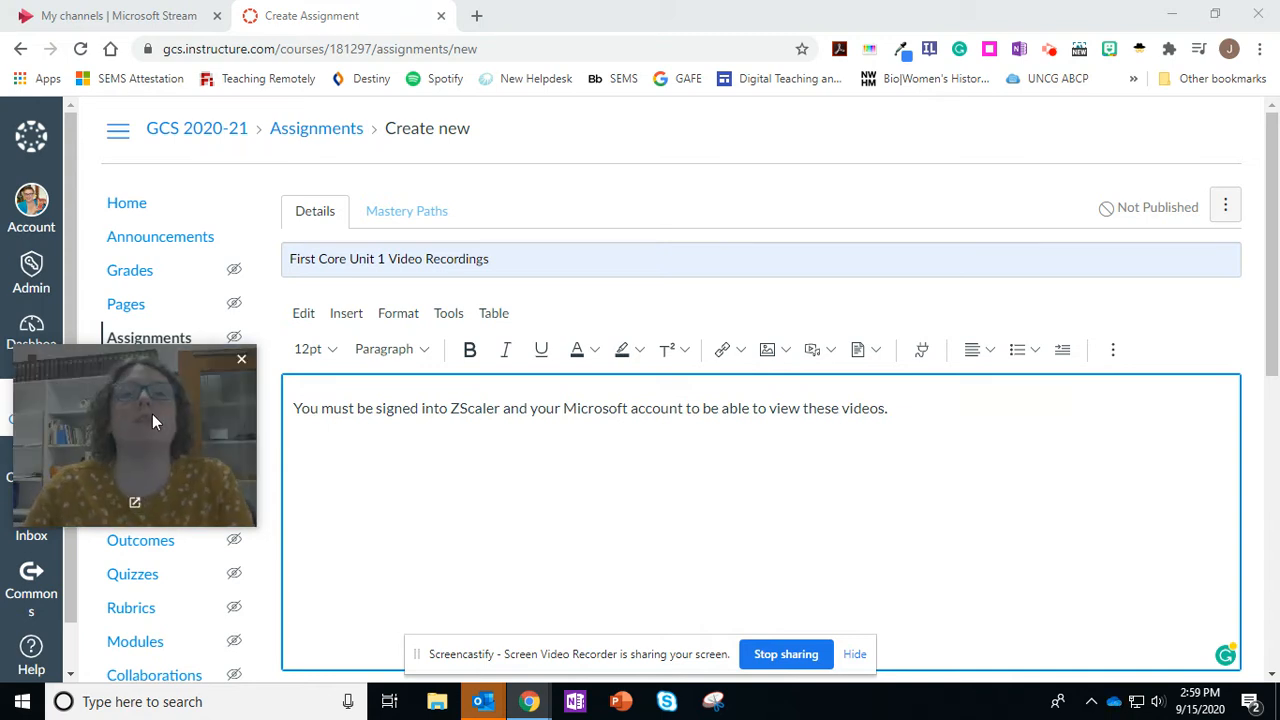
scroll(1083, 514, "down", 2)
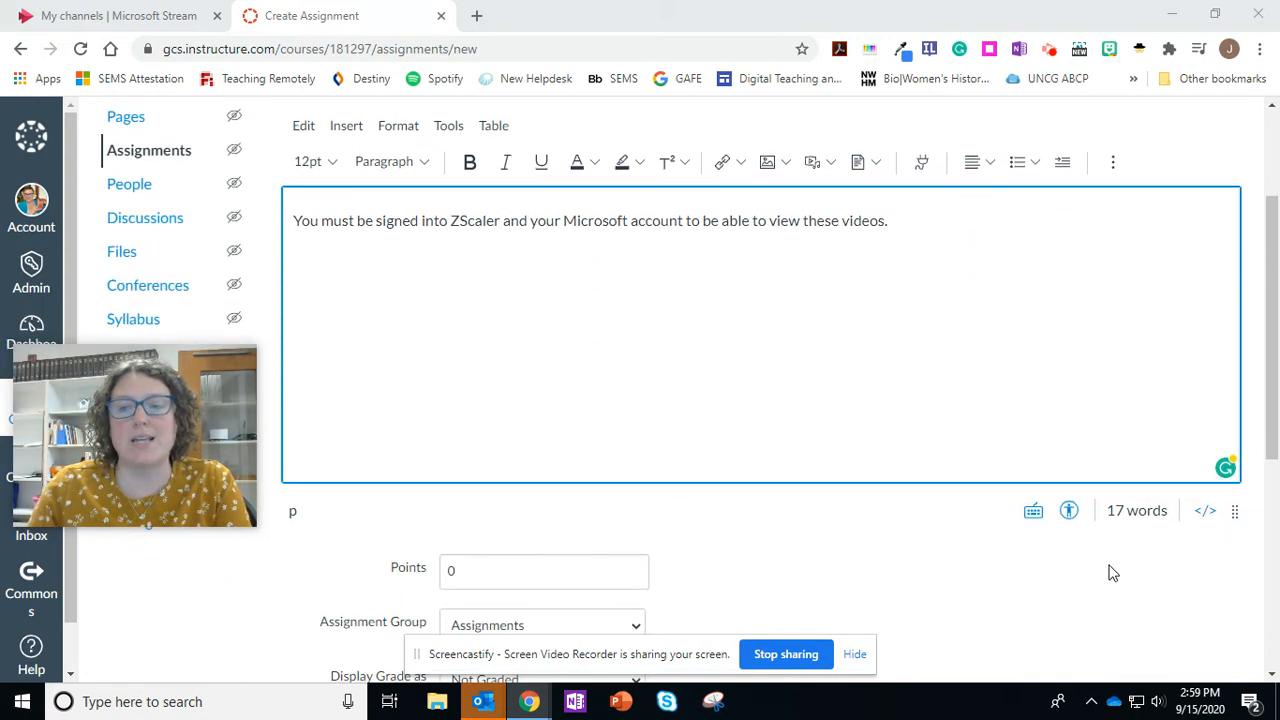
left_click(1205, 513)
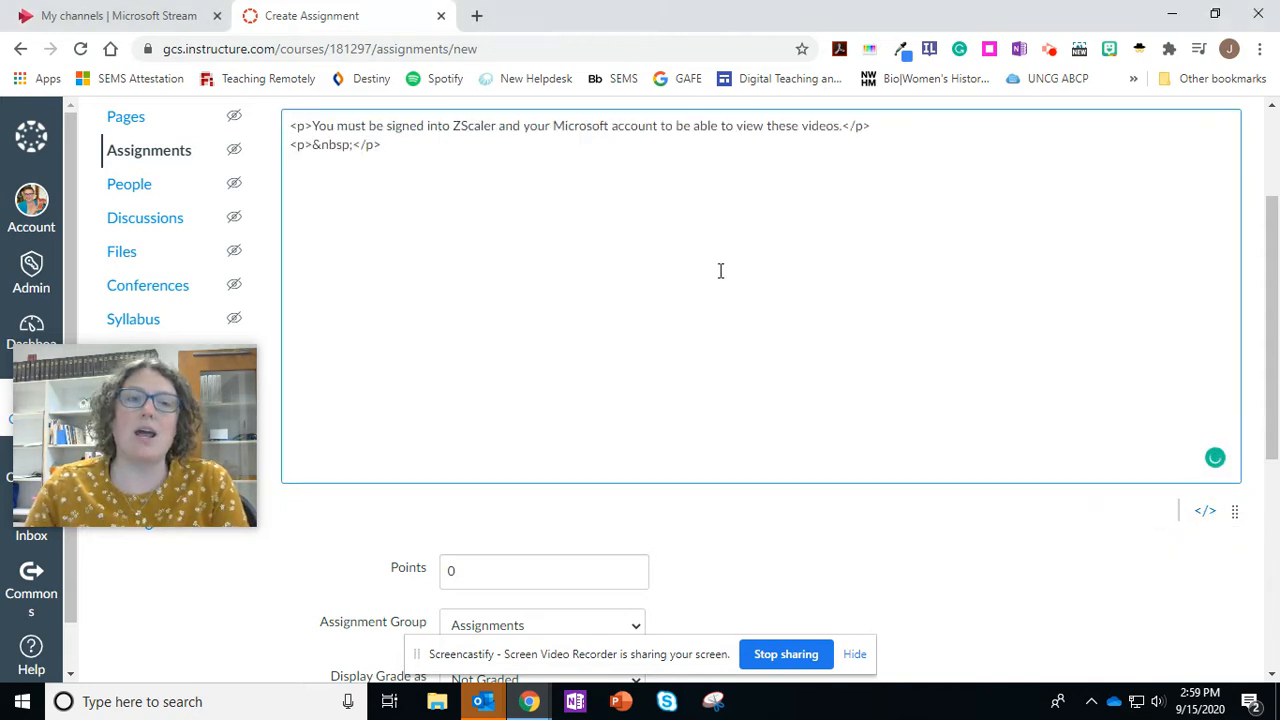
left_click(443, 261)
key("Return")
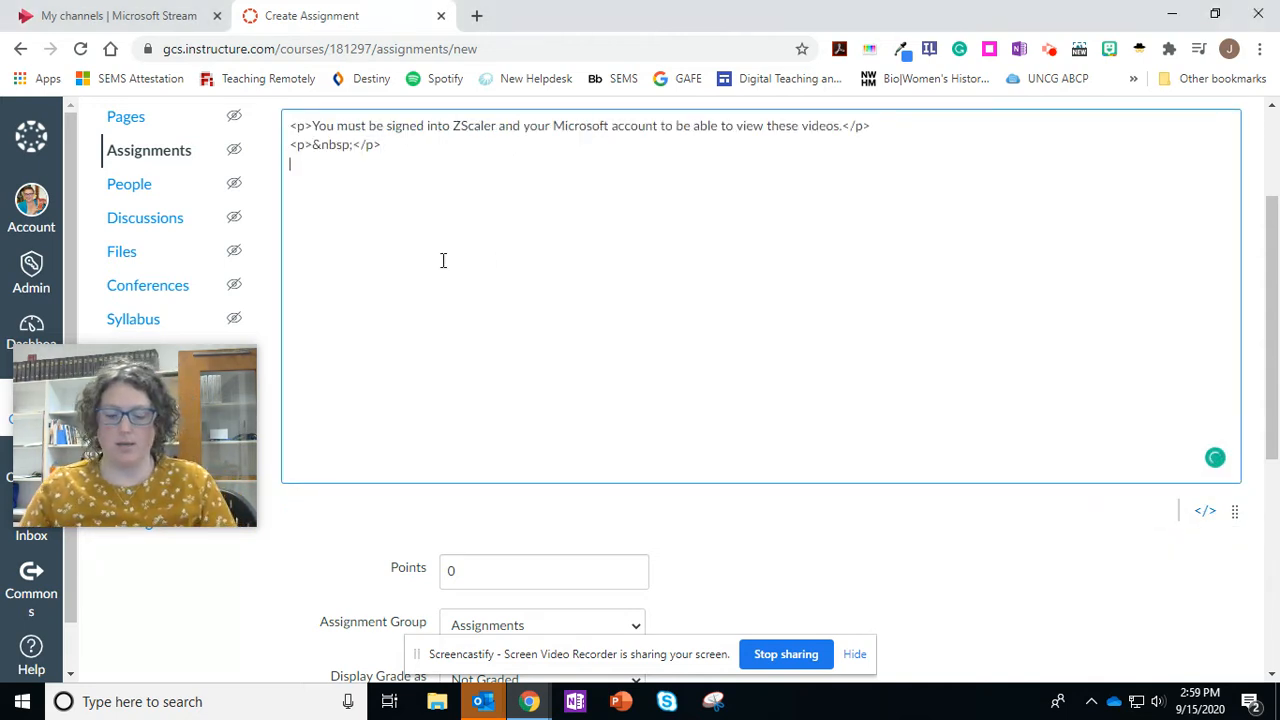
key("ctrl+v")
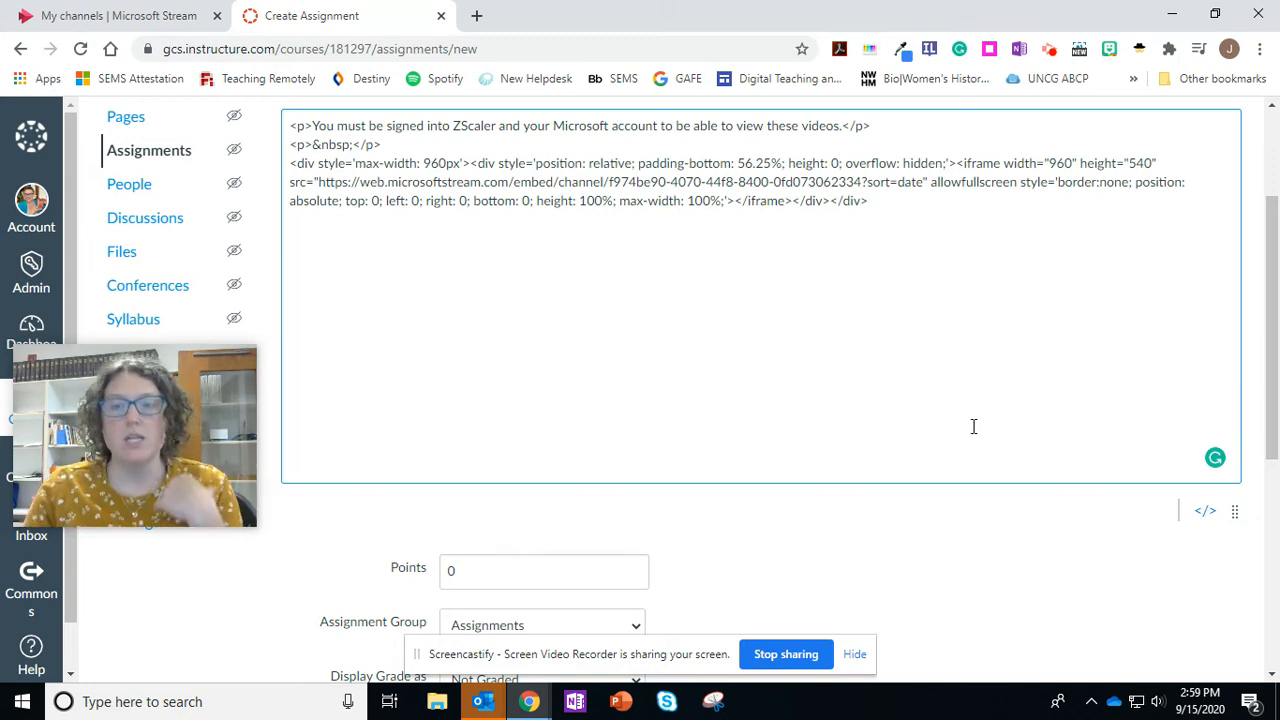
left_click(1207, 514)
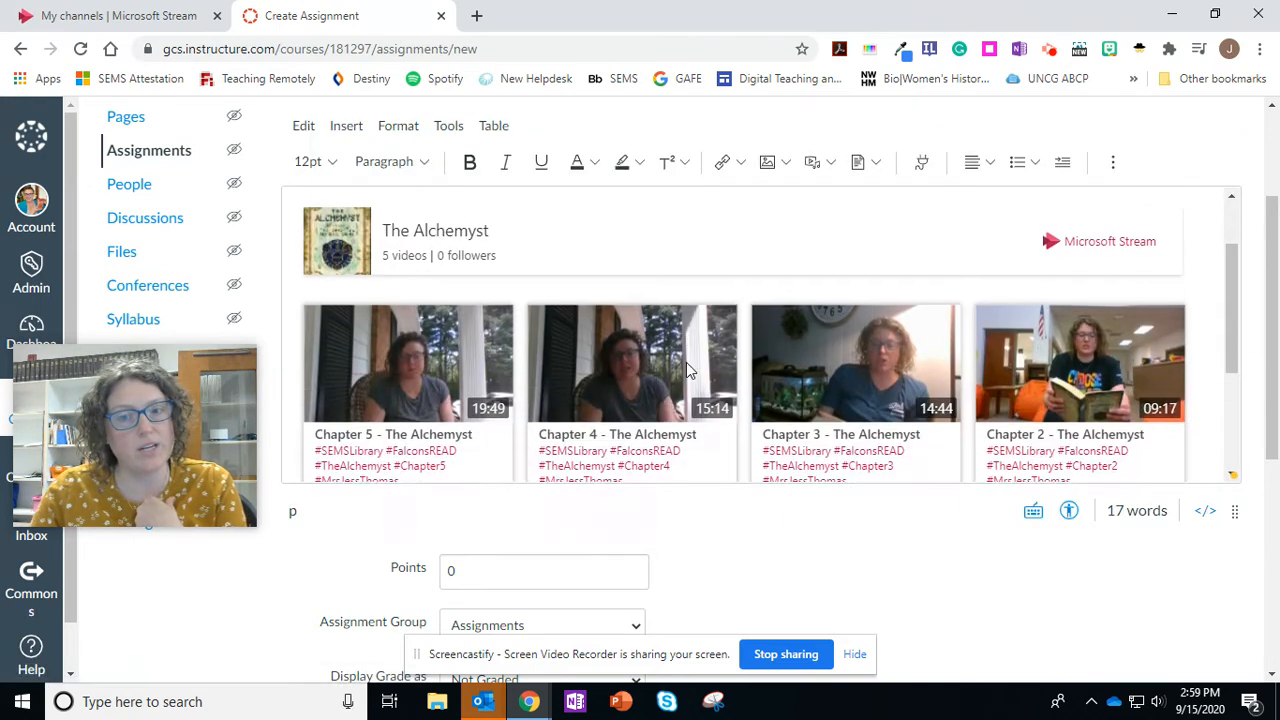
- Try Points as the assignment's grade display and set it back to Not Graded
scroll(686, 362, "down", 2)
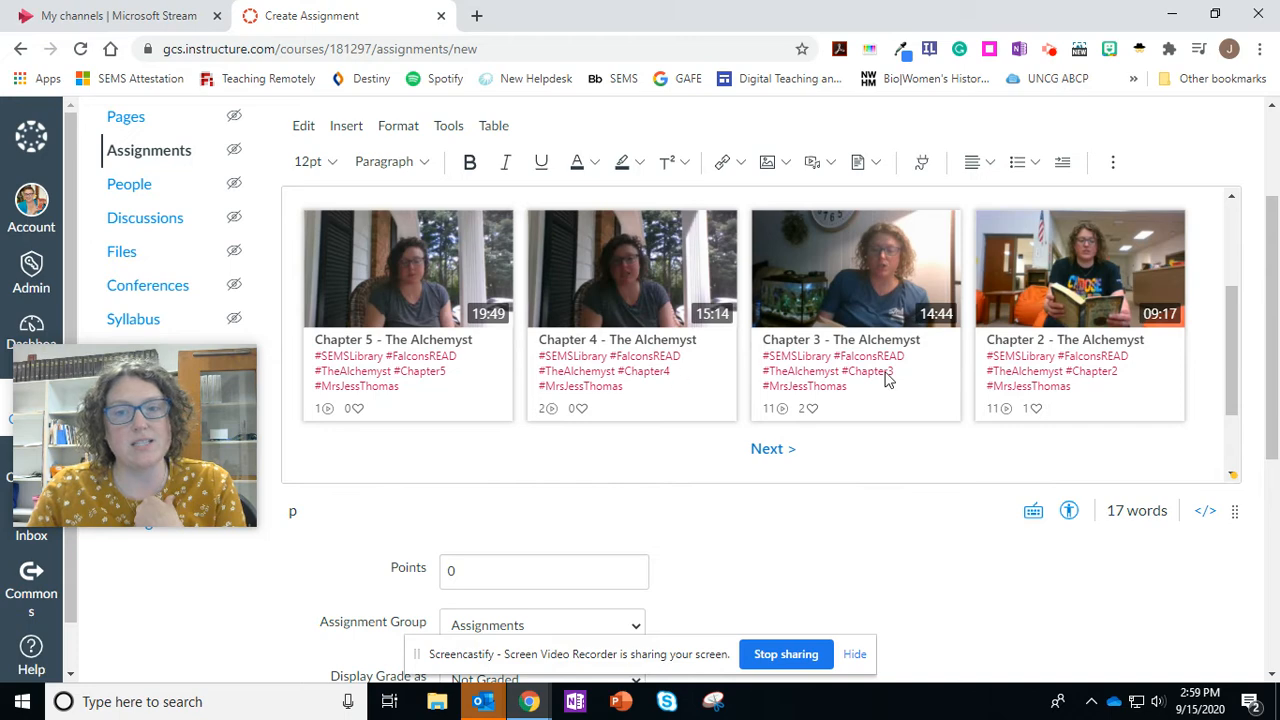
scroll(1051, 557, "down", 3)
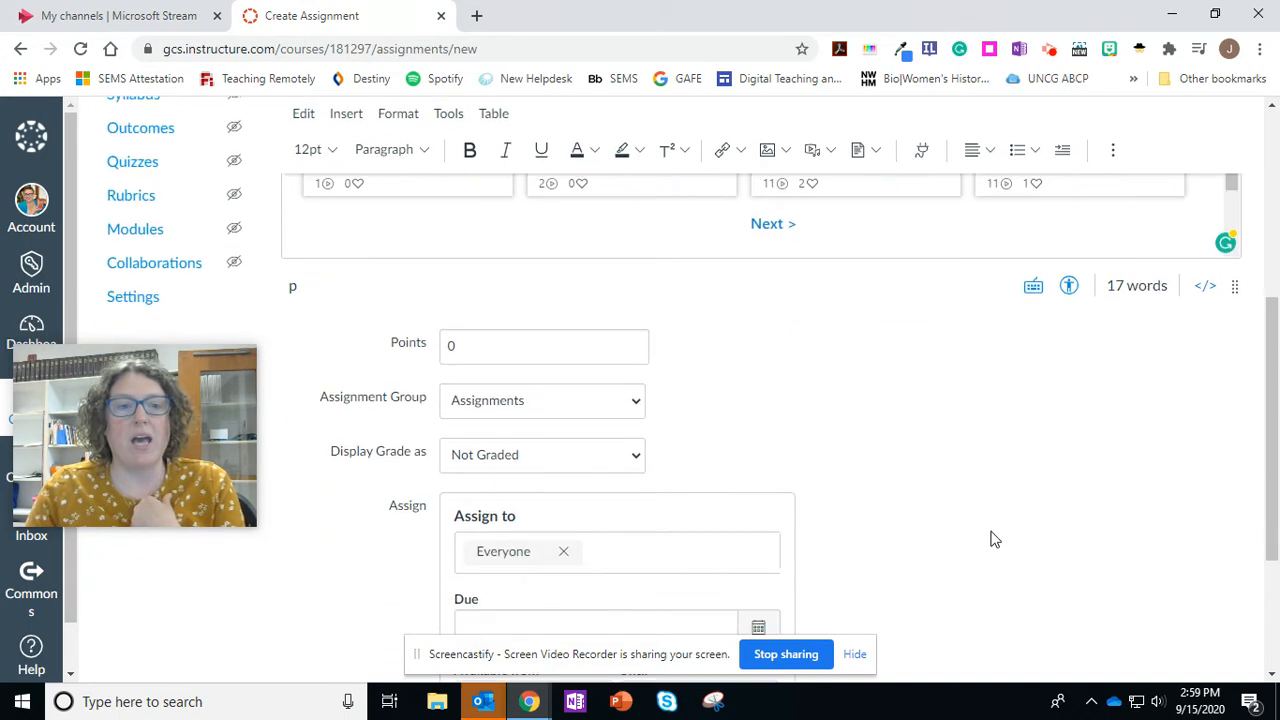
scroll(988, 516, "down", 1)
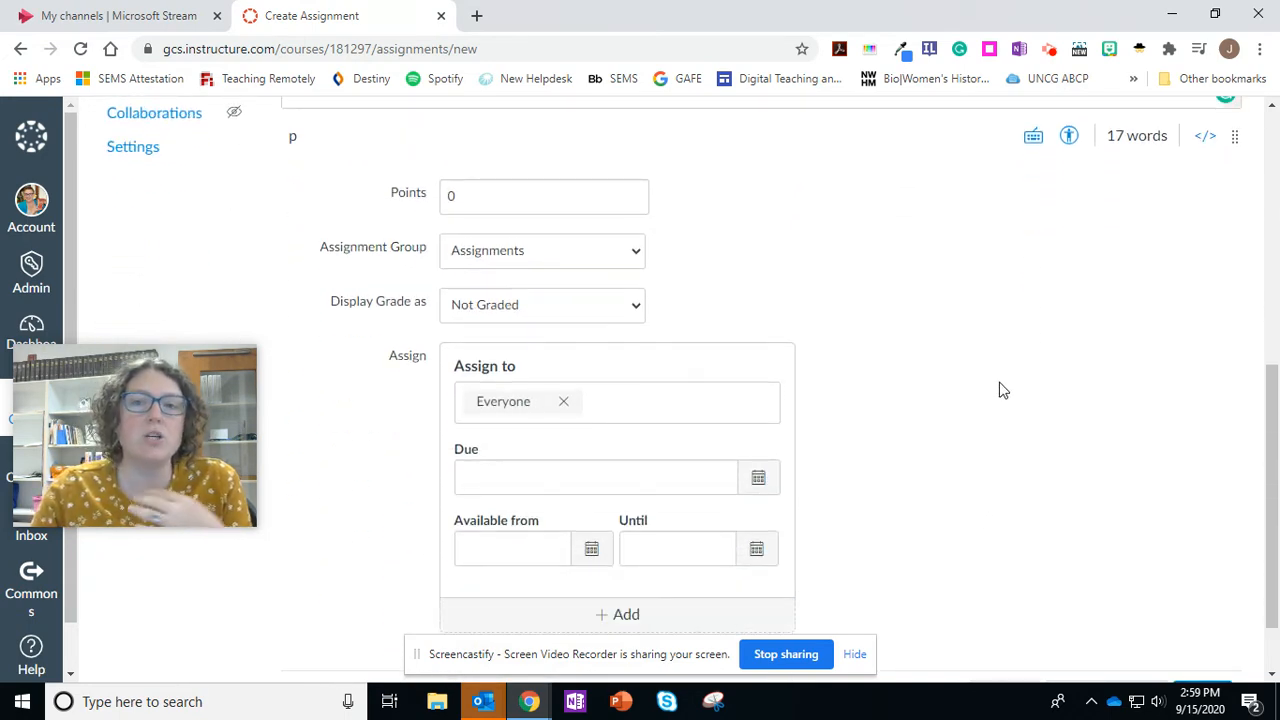
left_click(609, 312)
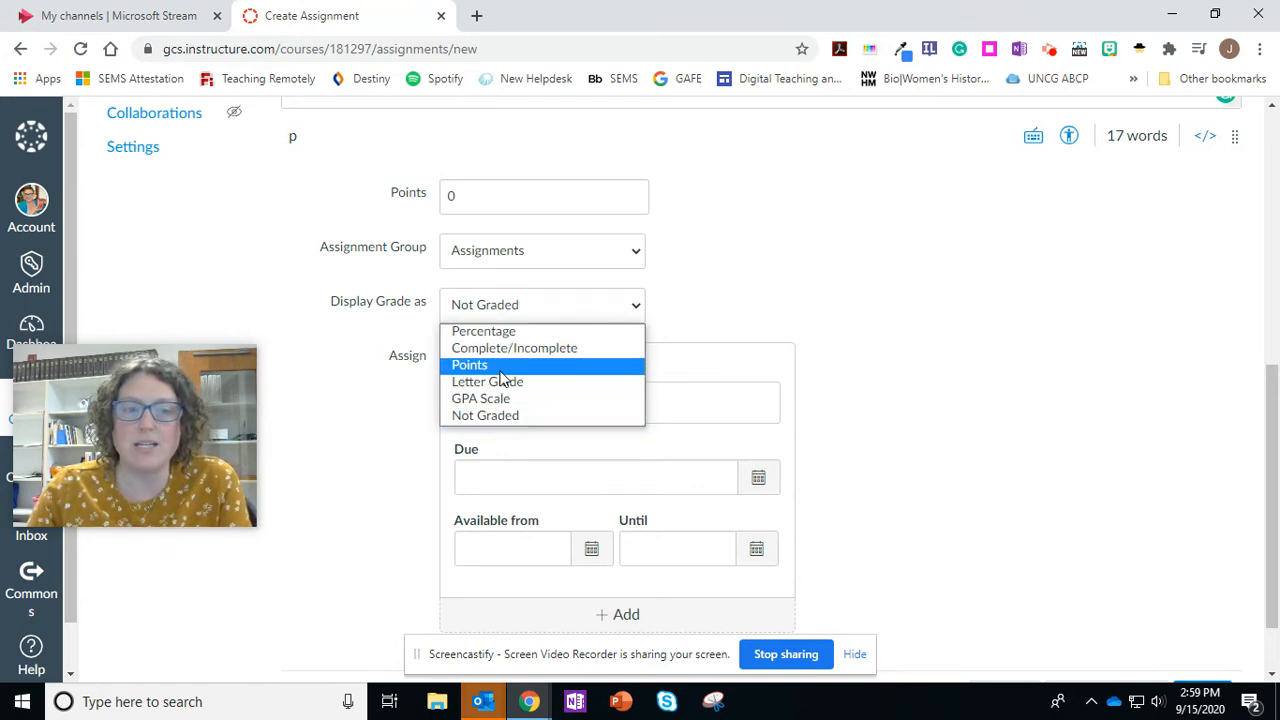
left_click(500, 365)
left_click(609, 312)
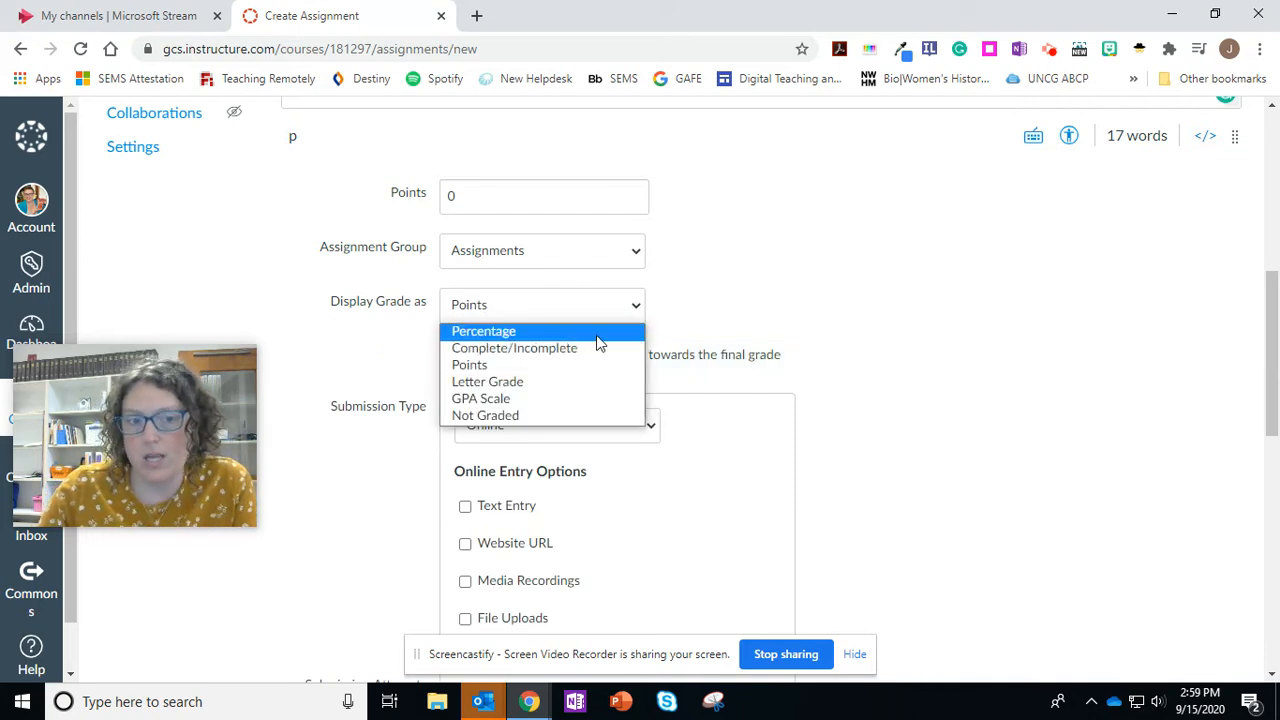
left_click(510, 412)
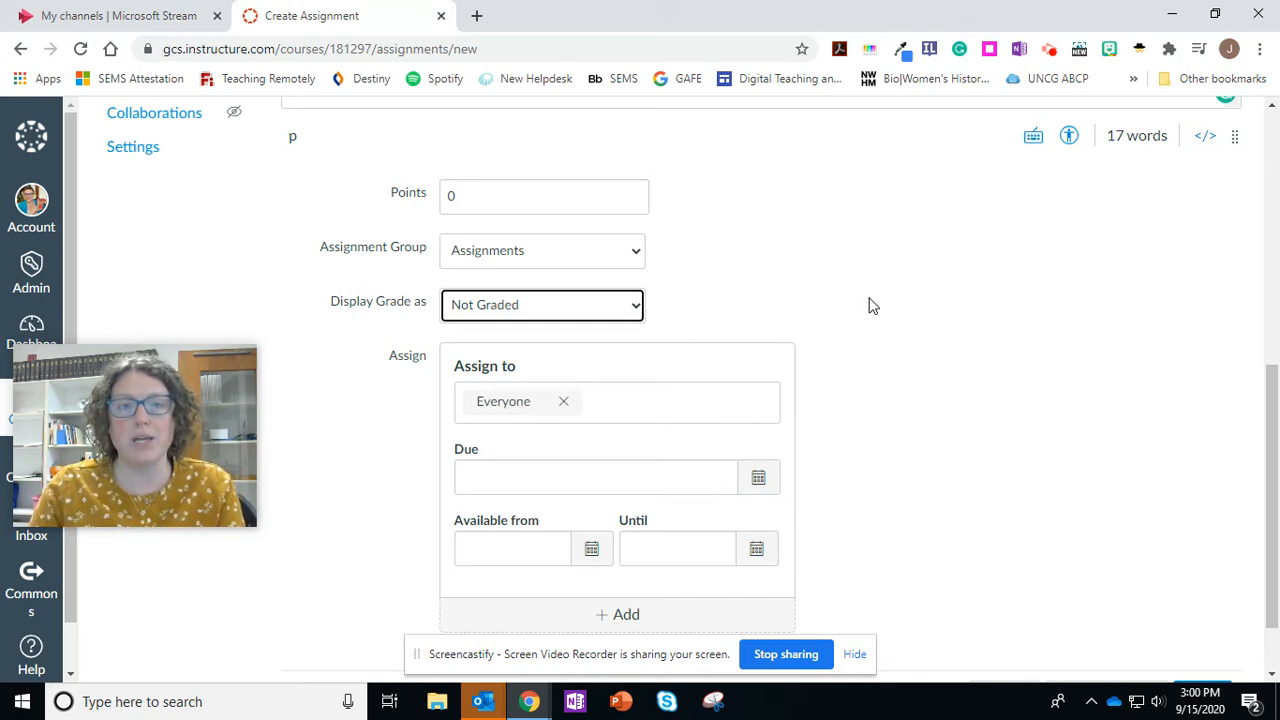
- Assign the assignment to the First Core section instead of Everyone, then save and publish it without including the other sections
scroll(869, 305, "down", 1)
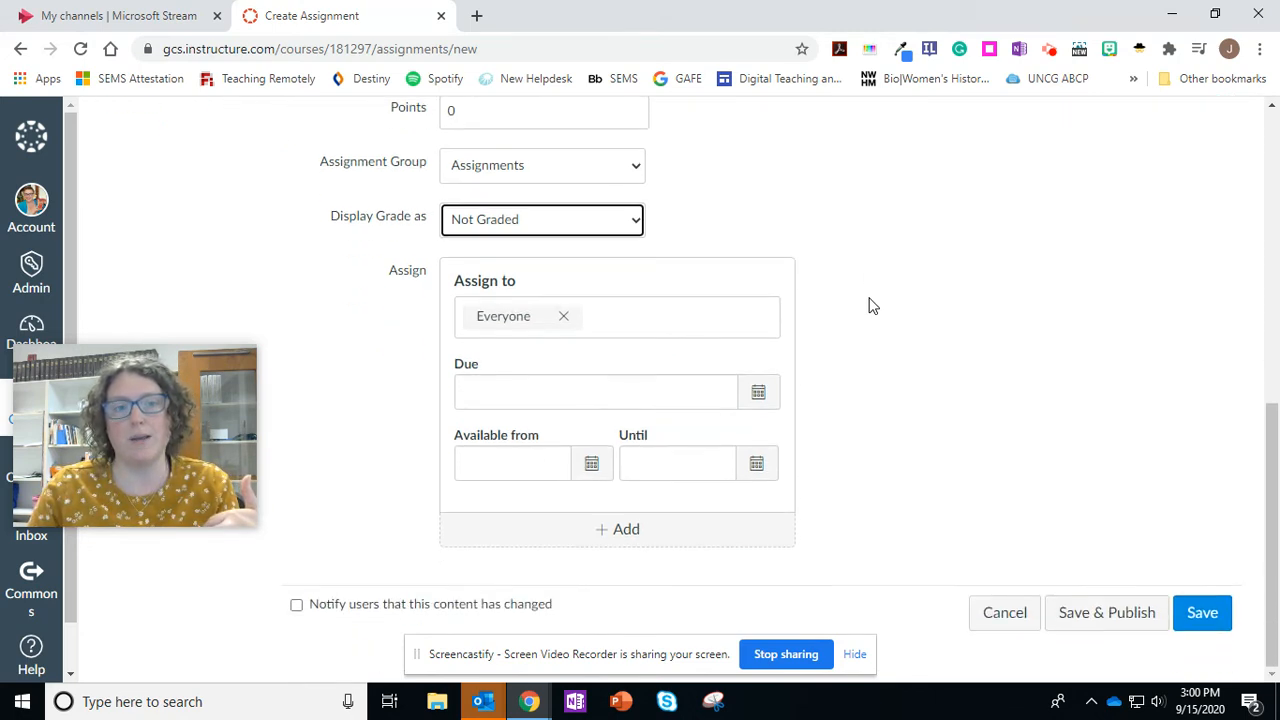
left_click(564, 318)
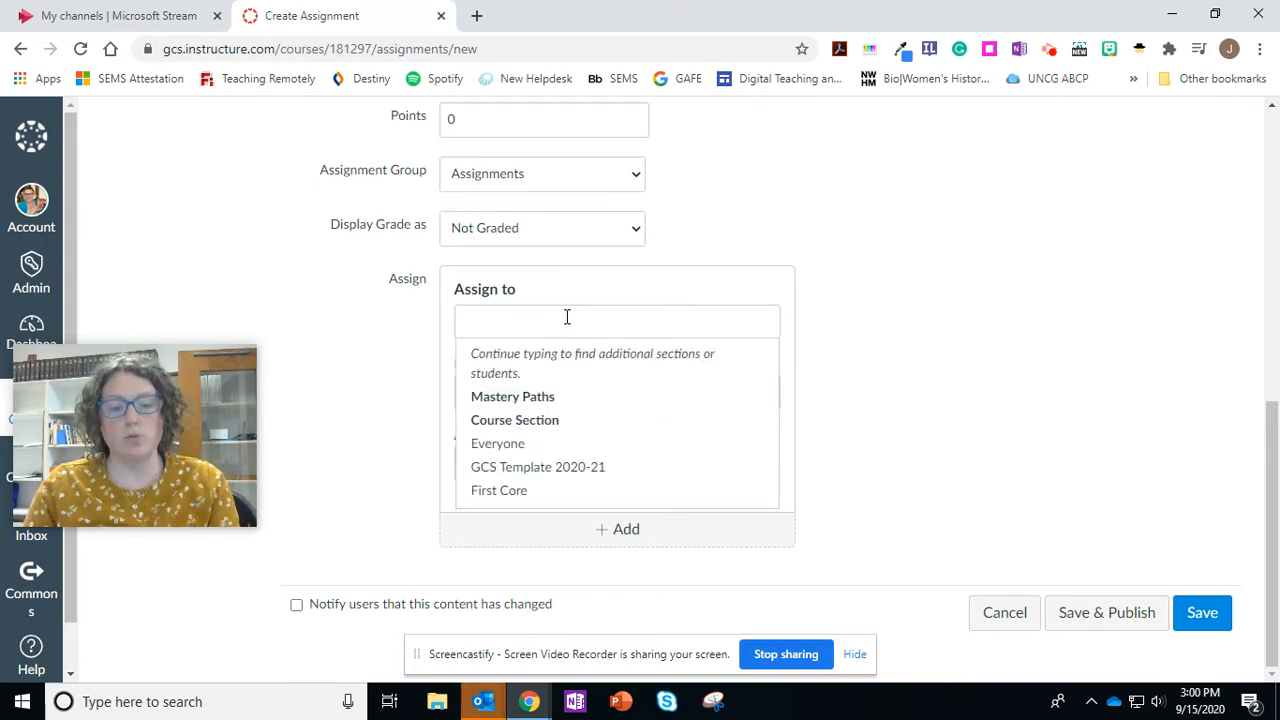
type("first")
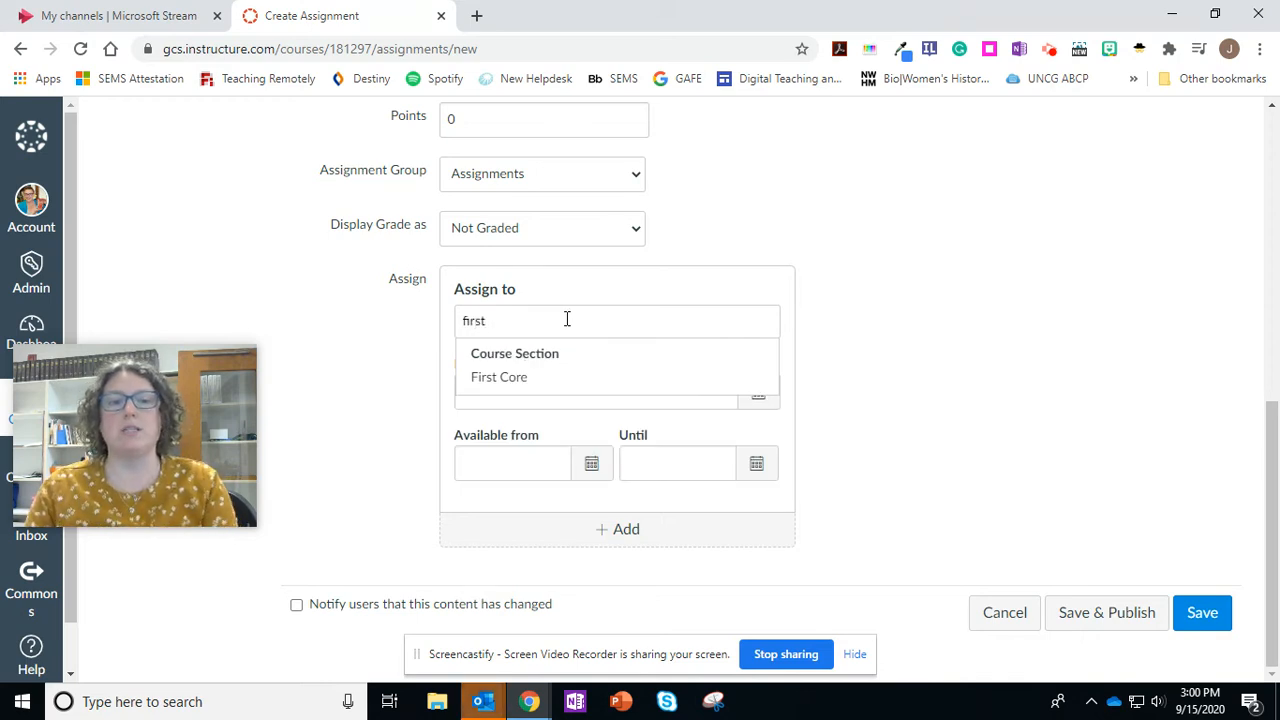
left_click(519, 380)
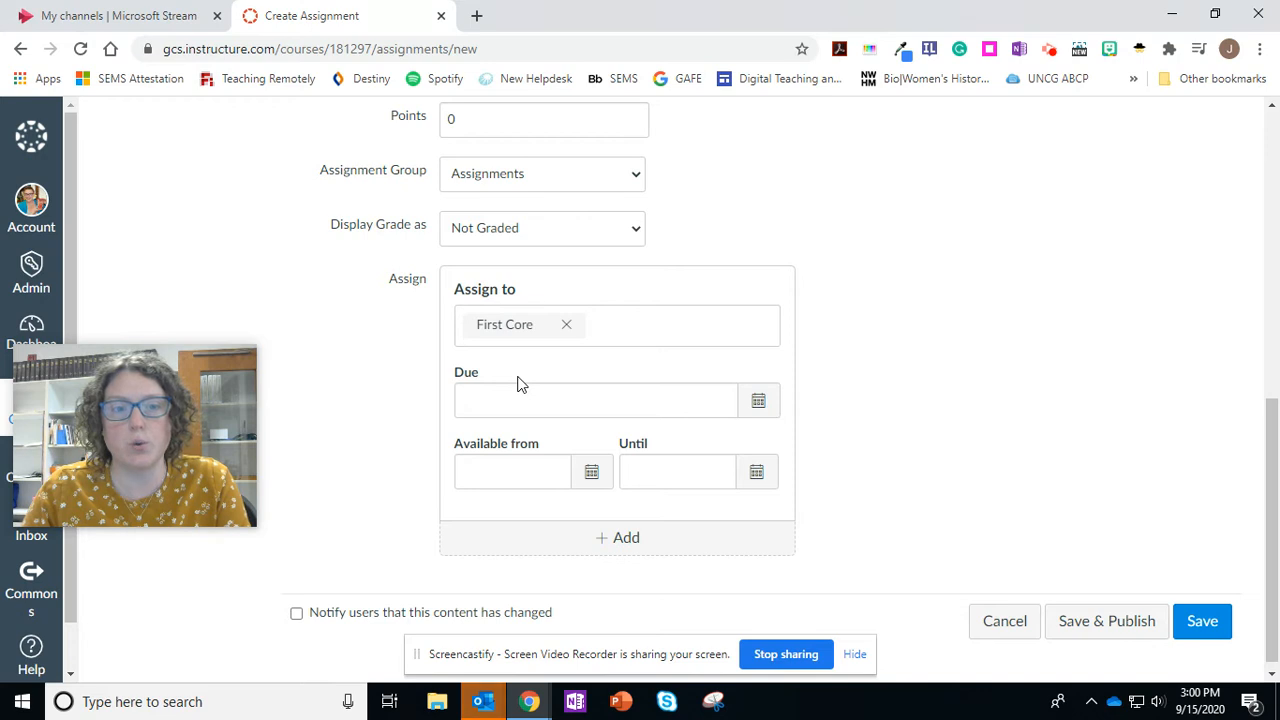
left_click(702, 328)
left_click(940, 438)
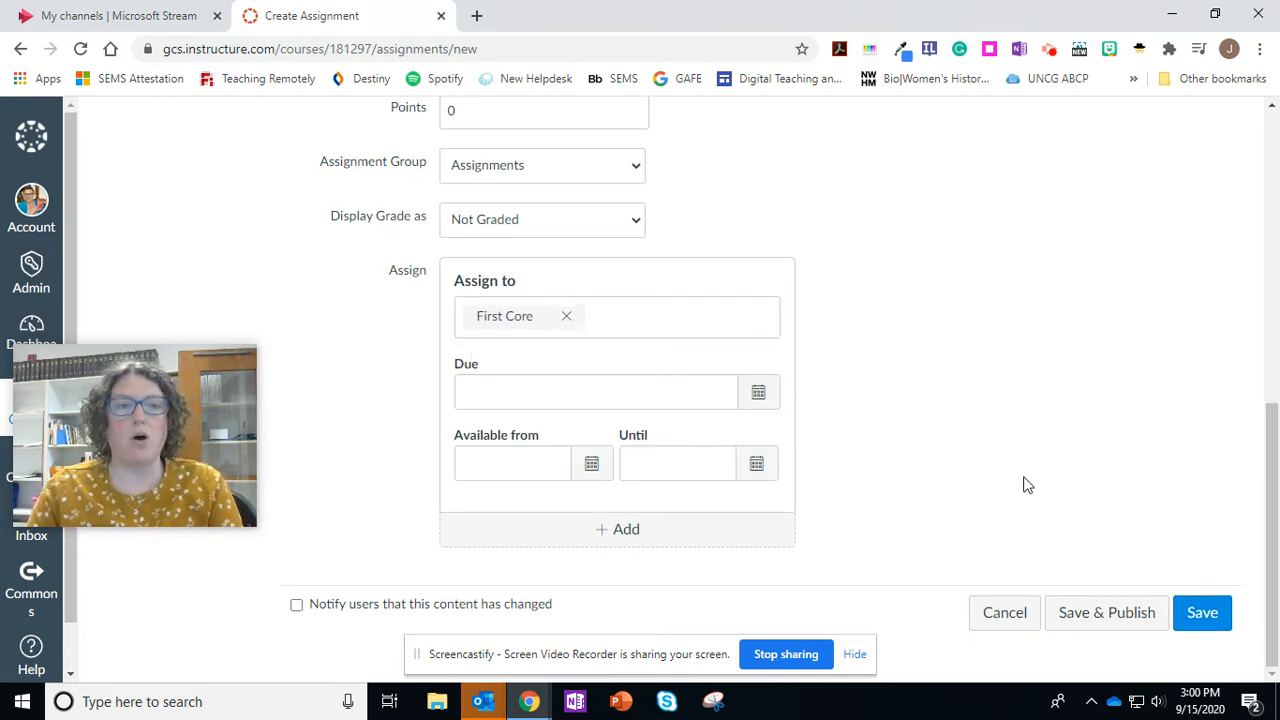
left_click(1097, 614)
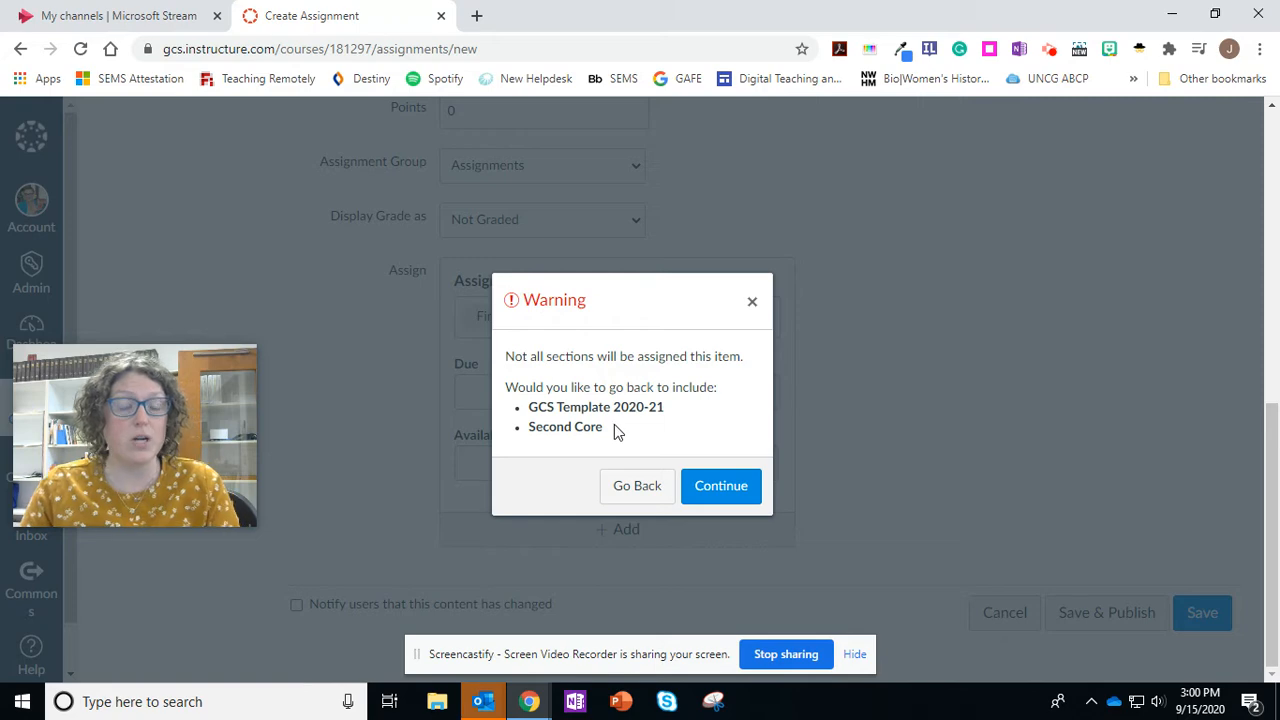
left_click(727, 490)
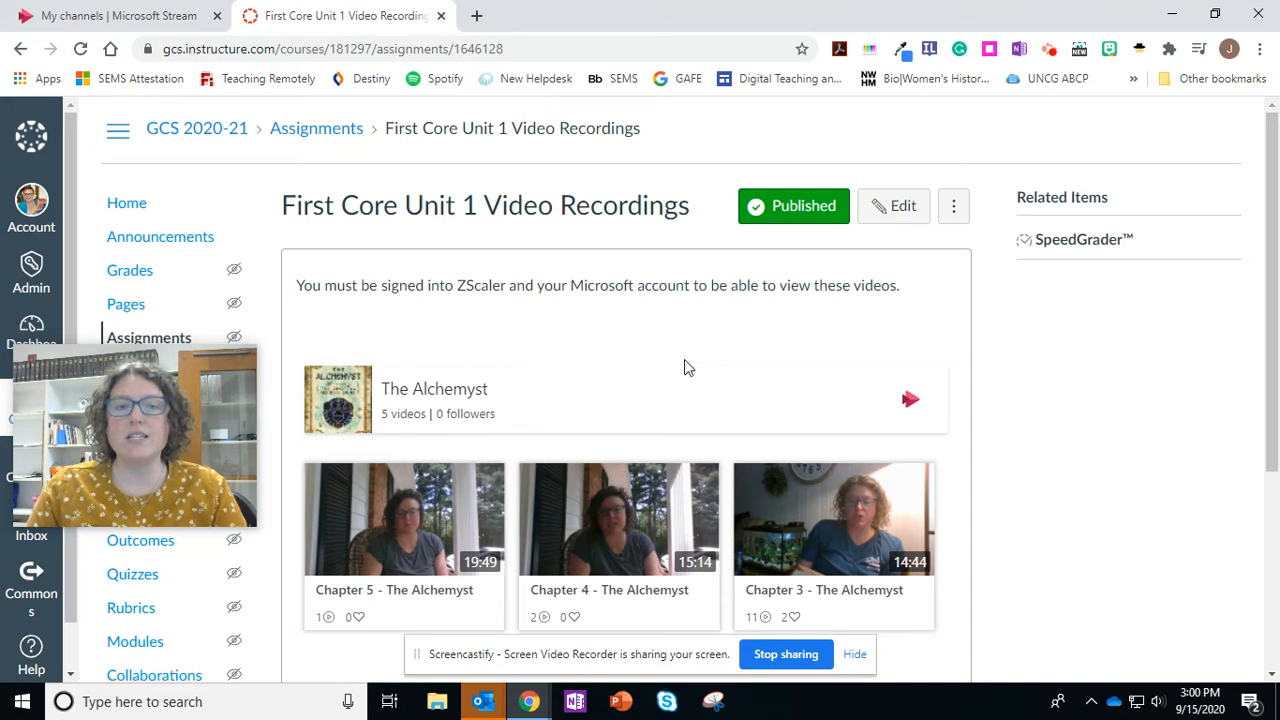
- Test the embedded channel by playing the "Chapter 5 - The Alchemyst" video, pausing it and closing the player
scroll(684, 366, "down", 1)
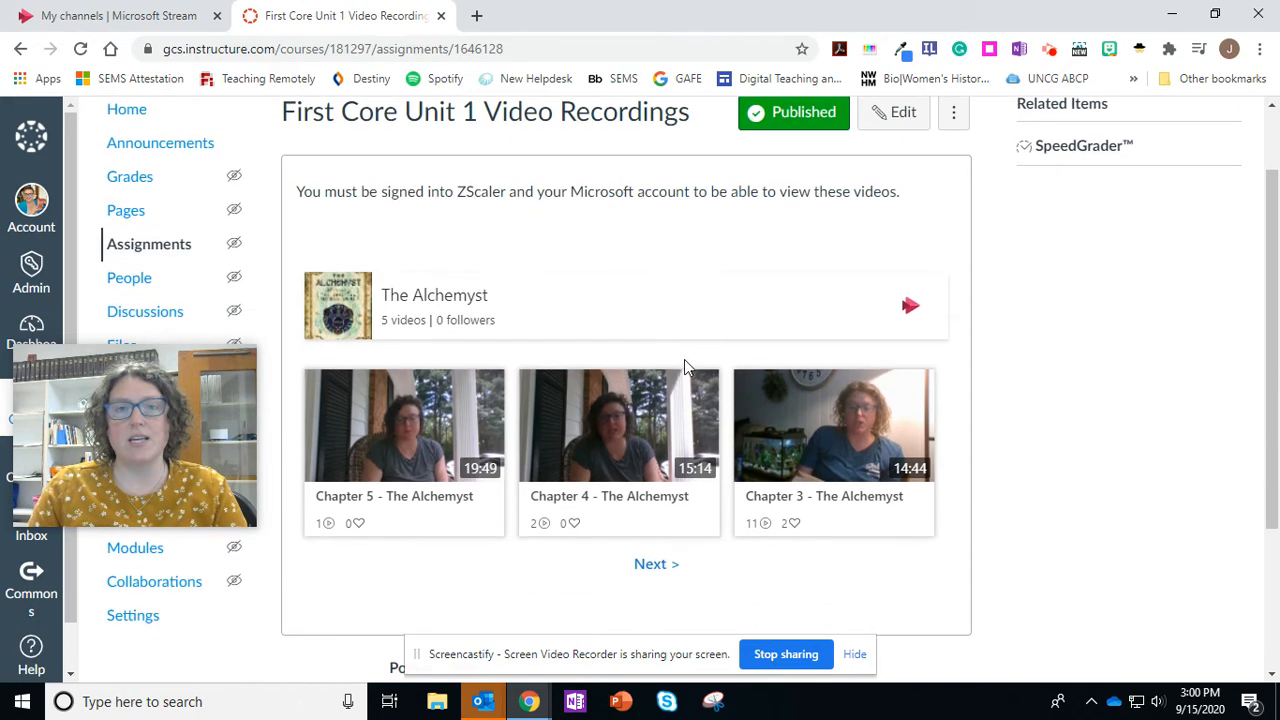
left_click(414, 446)
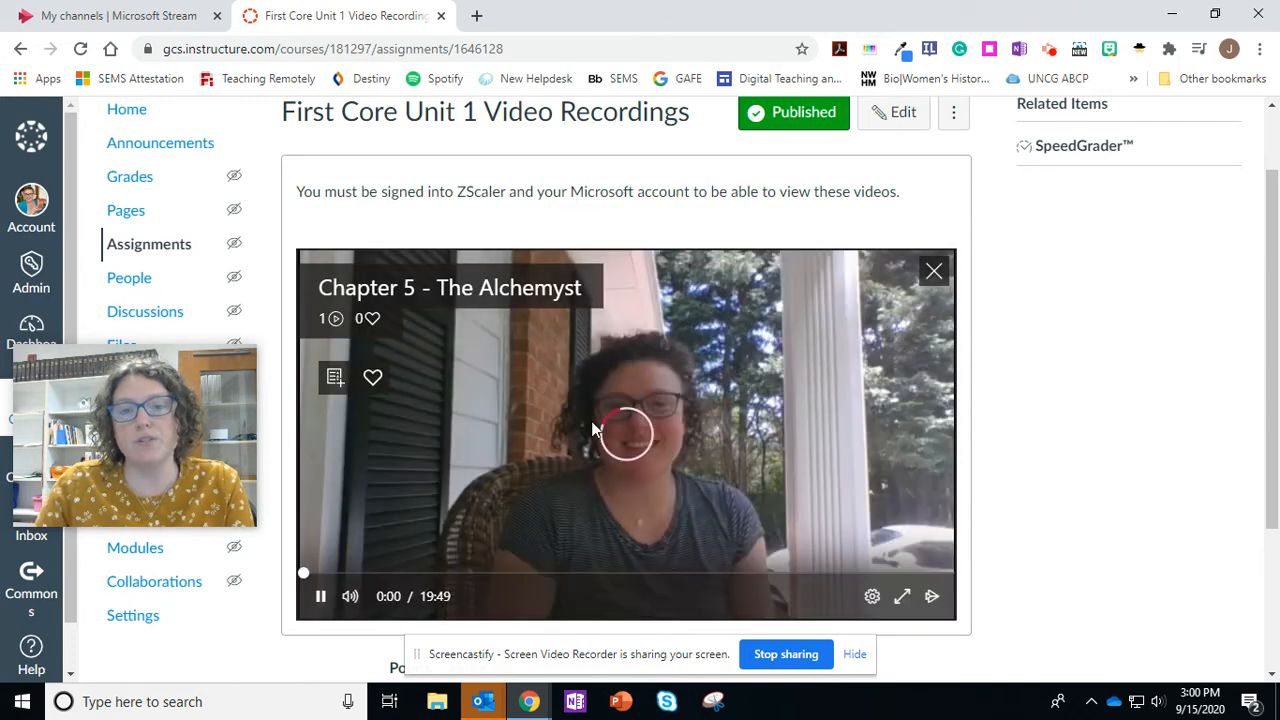
left_click(708, 428)
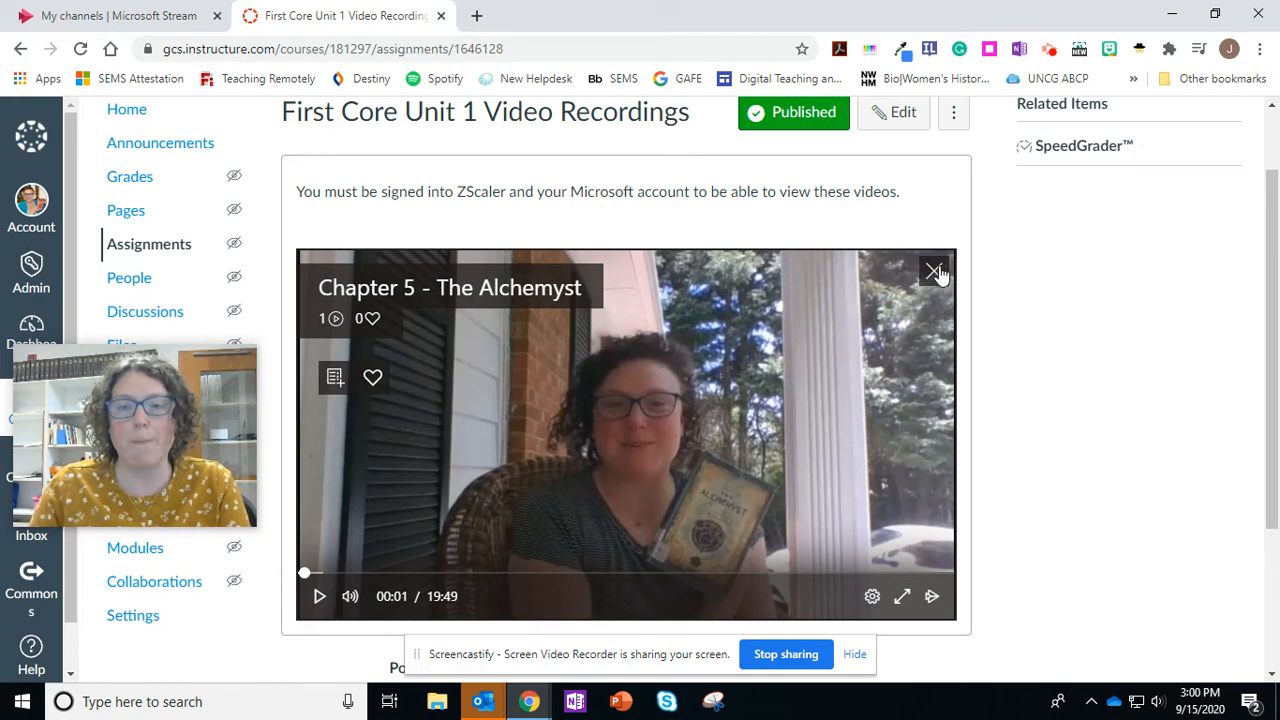
left_click(933, 271)
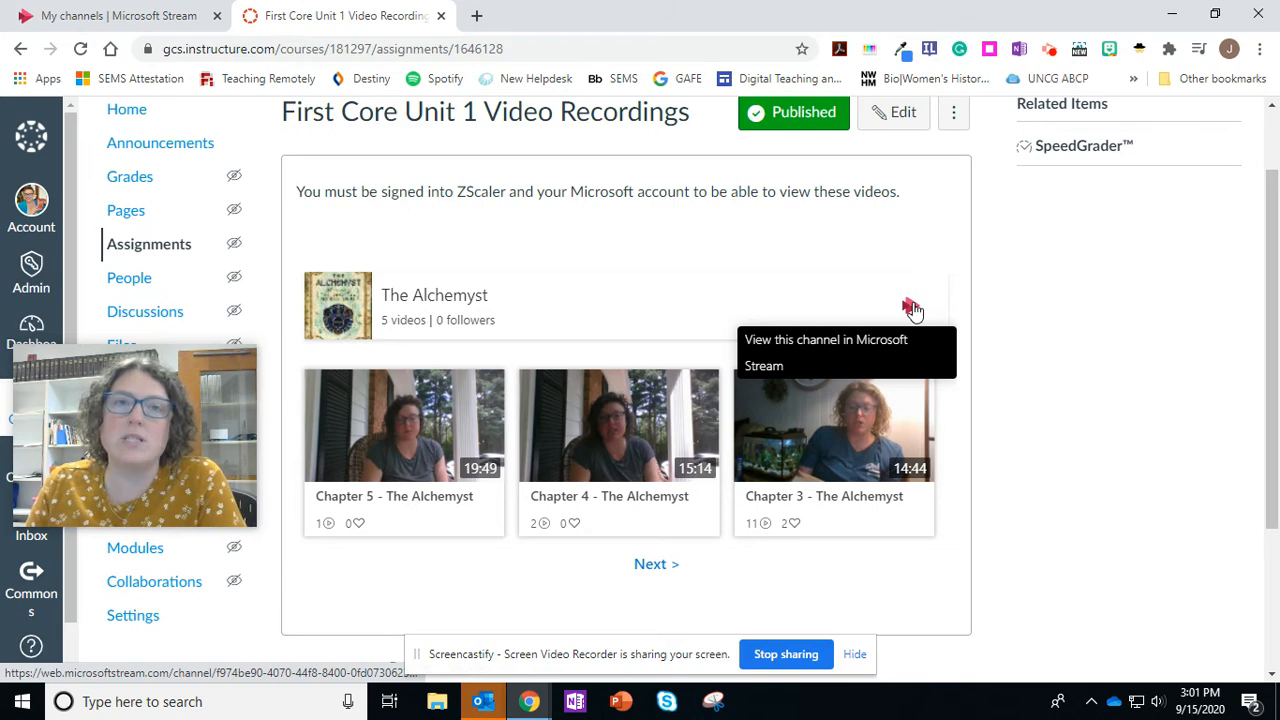
- Go to the course home page and open it for editing
left_click(127, 113)
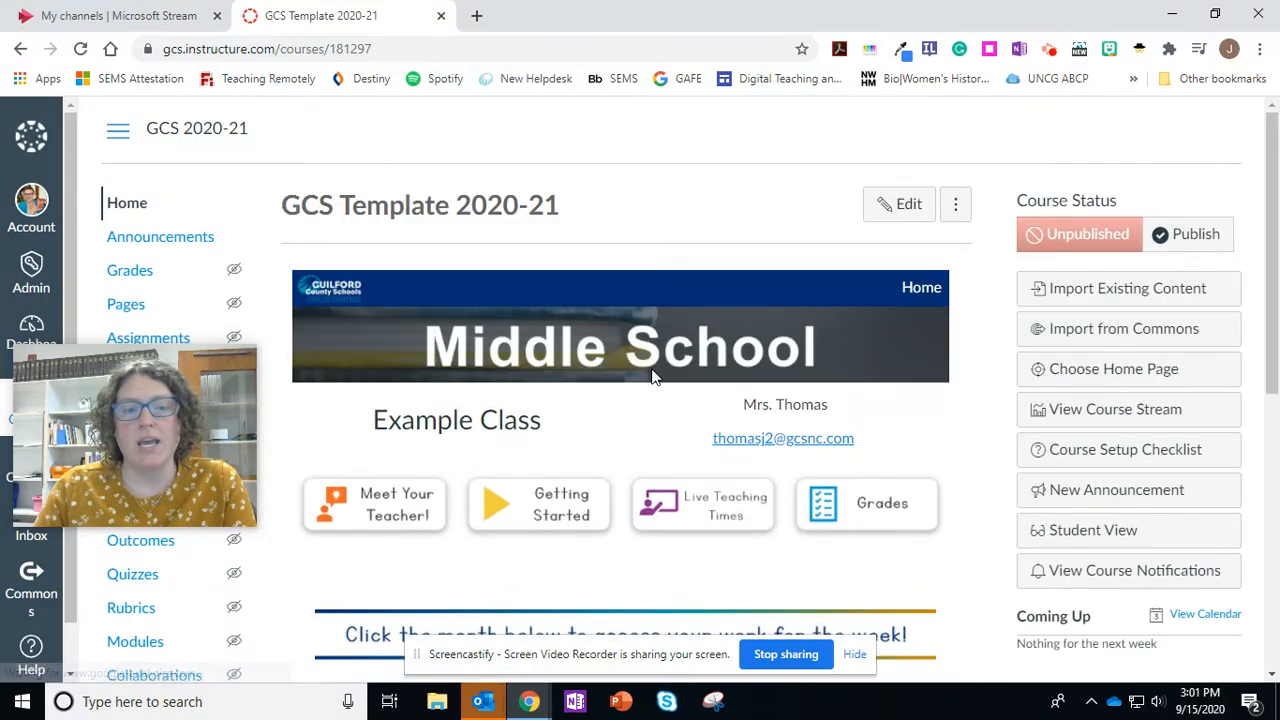
scroll(651, 464, "down", 5)
scroll(843, 331, "up", 5)
left_click(900, 208)
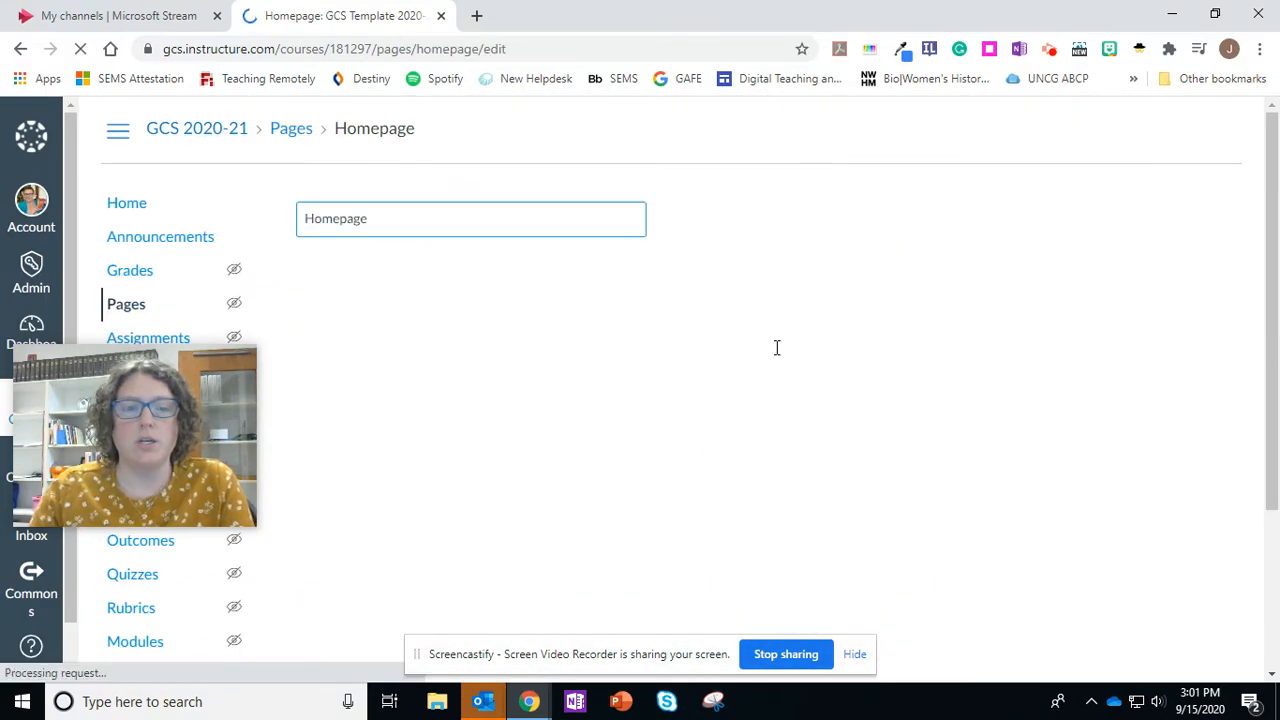
- Delete the "First Core Unit 1 Recordings" link from the first cell of the resources table under "Other cool stuff we'll use below."
scroll(761, 483, "down", 5)
scroll(761, 483, "down", 3)
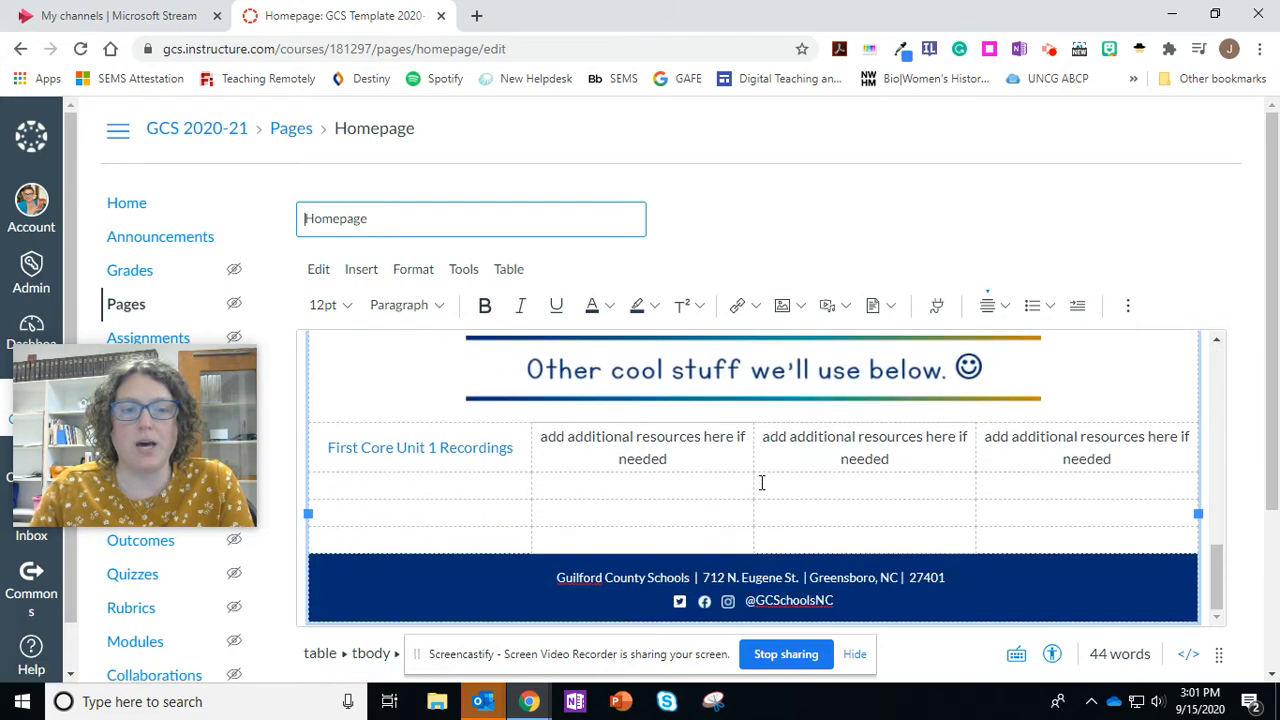
left_click_drag(513, 447, 327, 447)
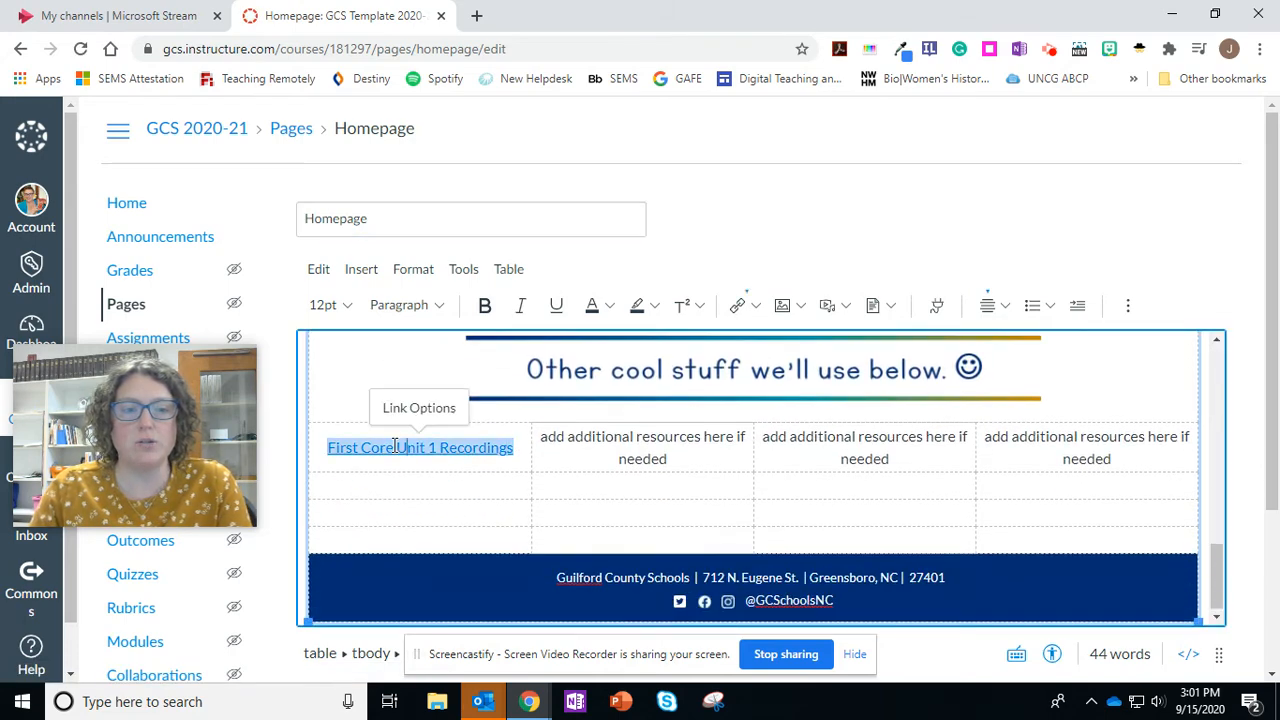
double_click(370, 446)
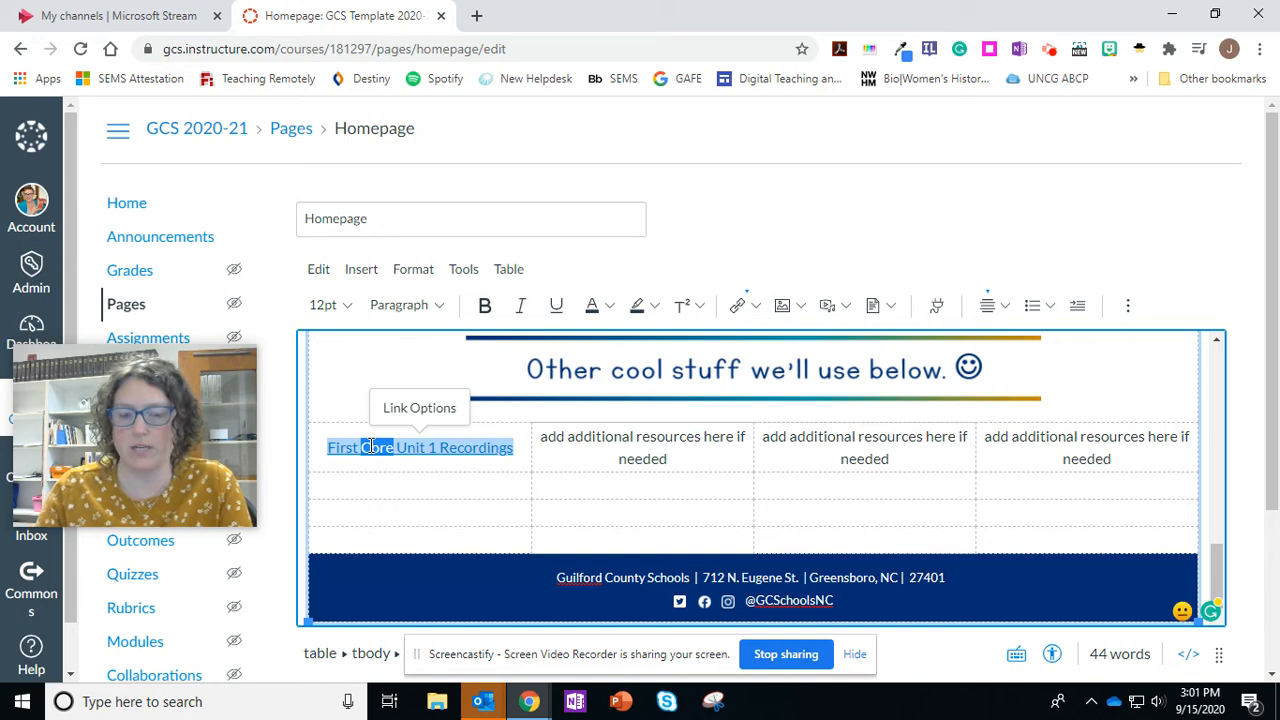
key("Delete")
key("Delete")
key("Delete")
key("Delete")
key("Delete")
key("Delete")
key("Delete")
key("Delete")
key("Delete")
key("Delete")
key("Delete")
key("Delete")
key("Delete")
key("Delete")
key("Delete")
key("Delete")
key("Delete")
key("Delete")
key("Delete")
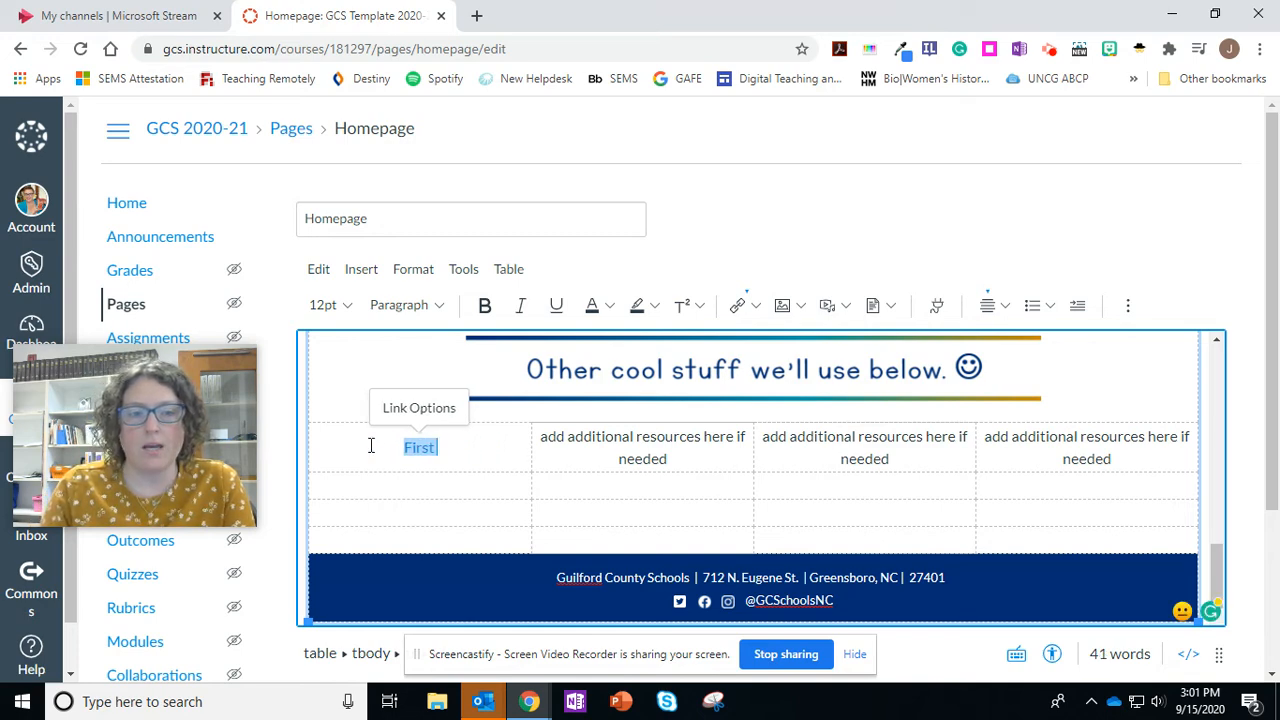
key("BackSpace")
key("BackSpace")
key("BackSpace")
key("BackSpace")
key("BackSpace")
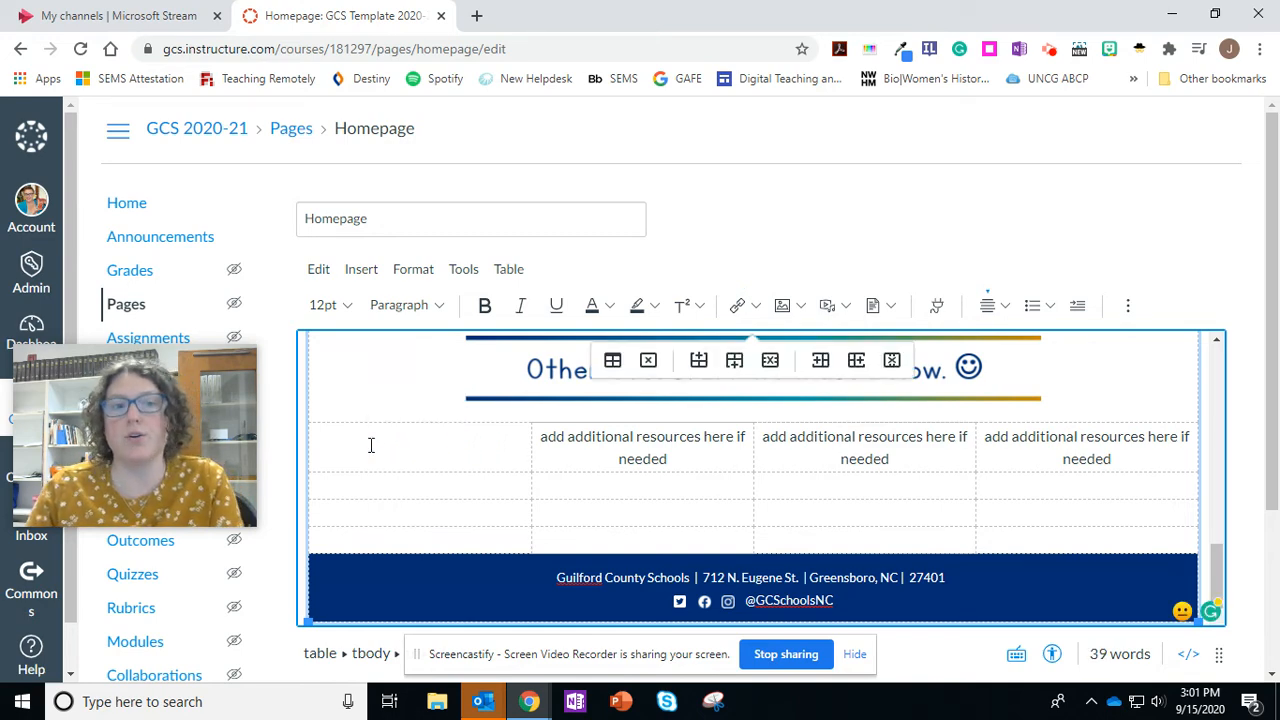
- Insert a course link to the "First Core Unit 1 Video Recordings" assignment in the emptied table cell
left_click(752, 306)
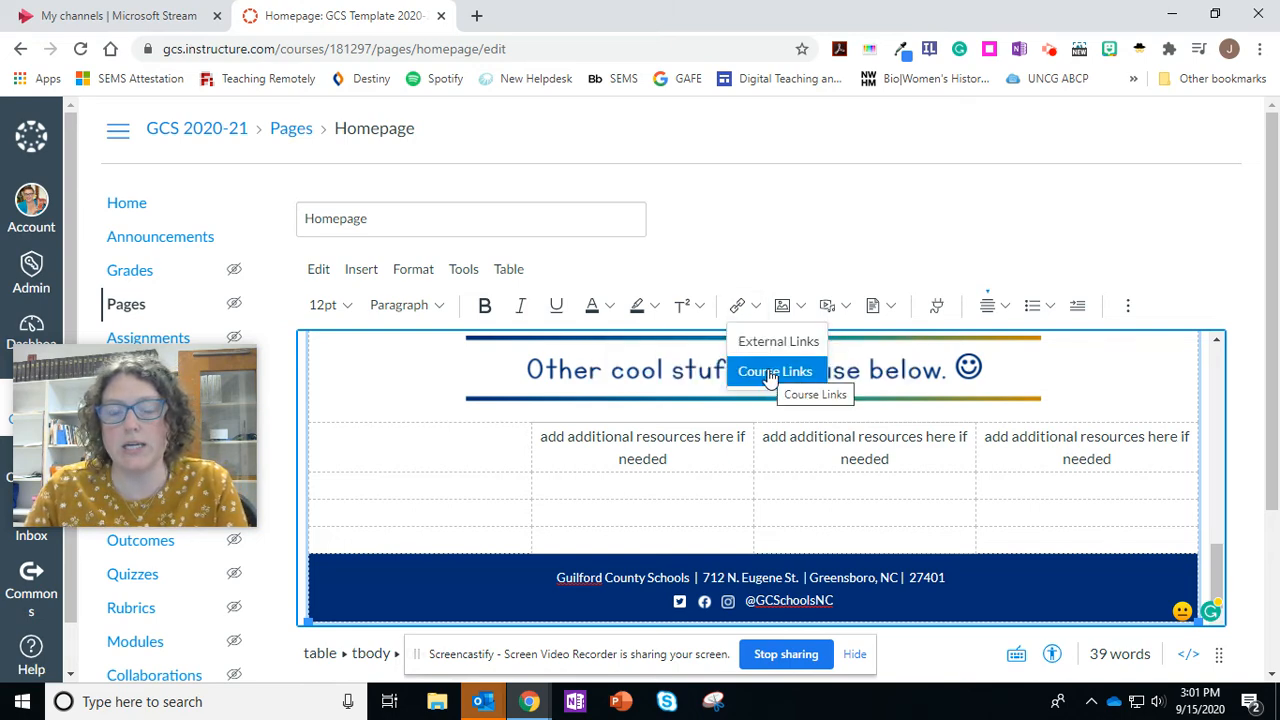
left_click(769, 372)
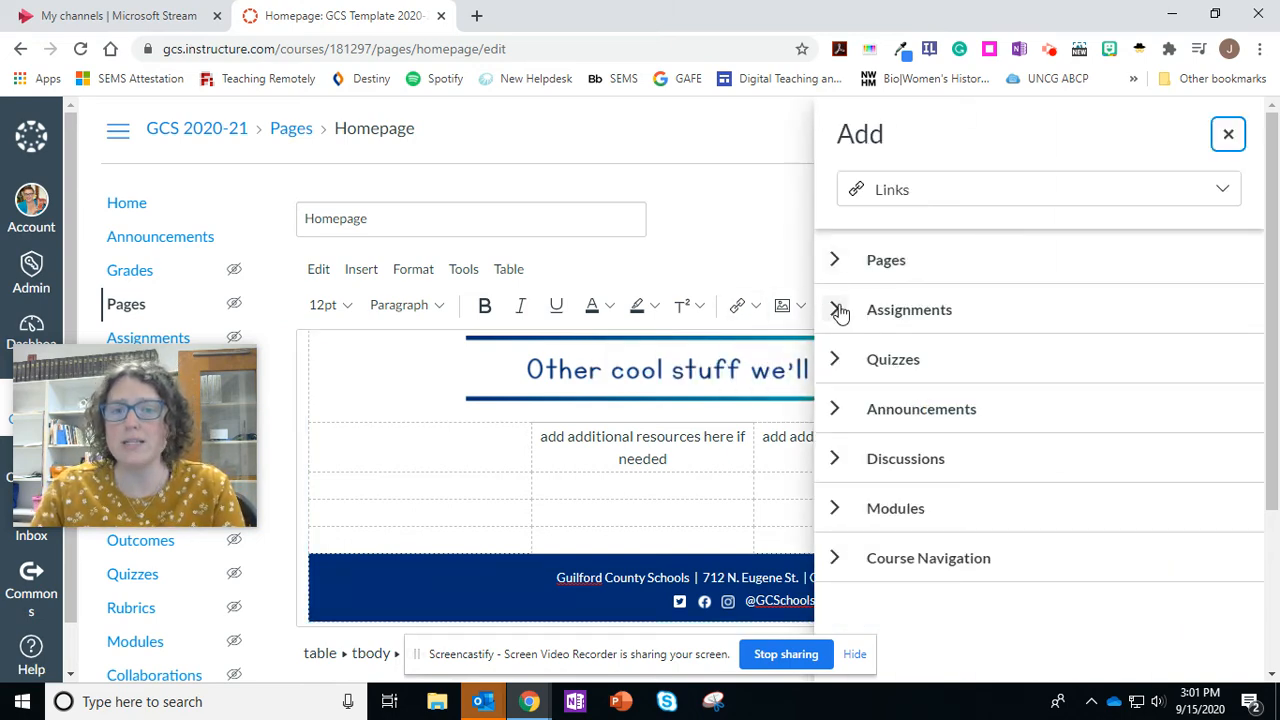
left_click(835, 310)
scroll(1028, 492, "down", 1)
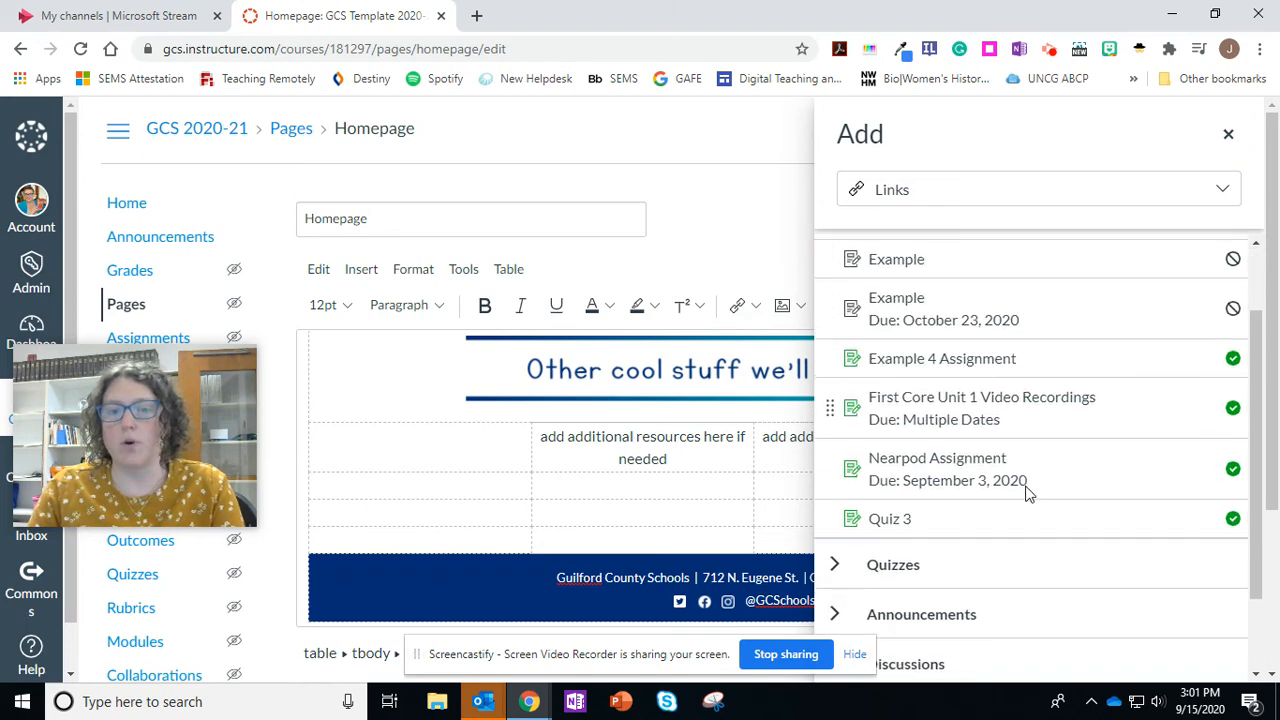
left_click(977, 408)
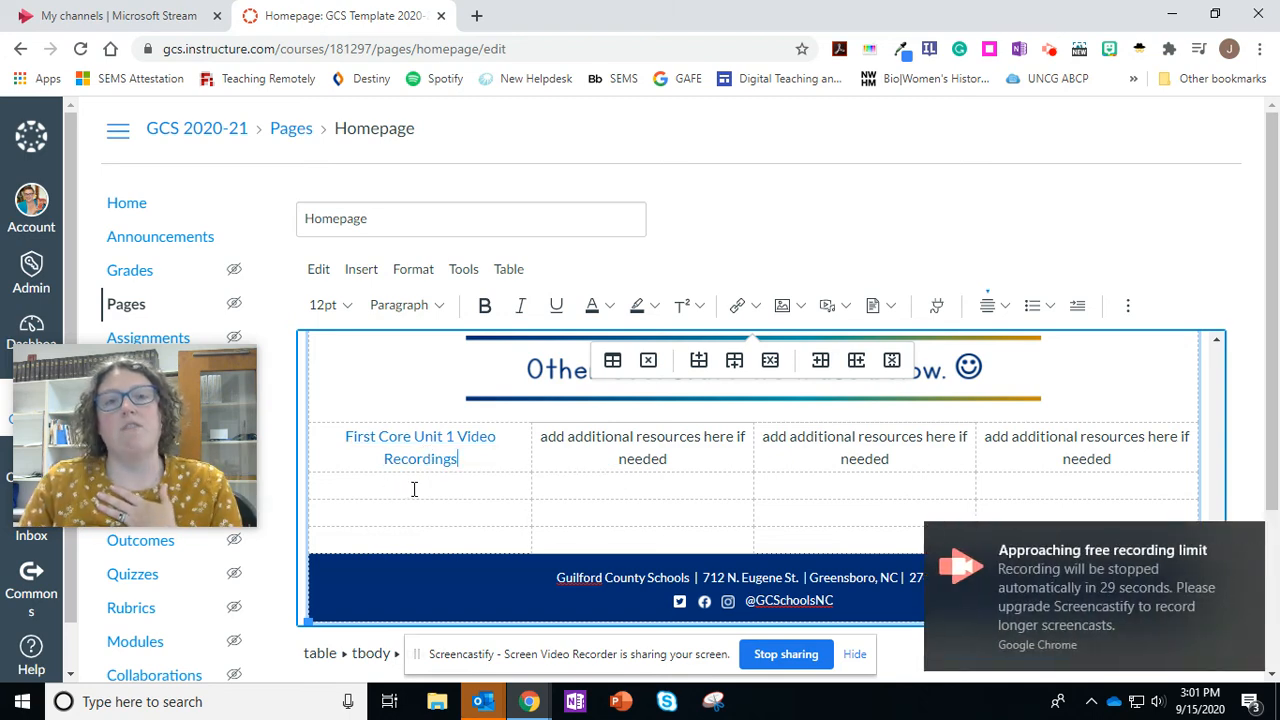
left_click(1247, 539)
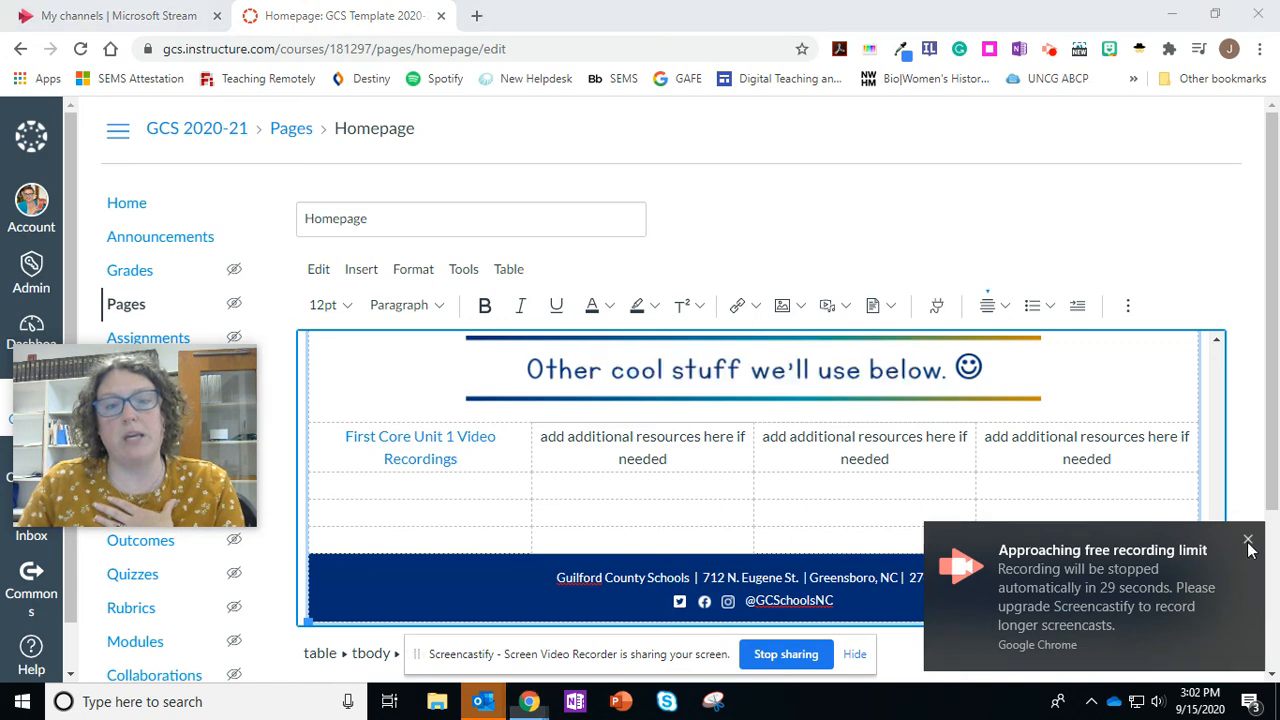
- Add two rows to the resources table below the empty row under the new assignment link
left_click(506, 486)
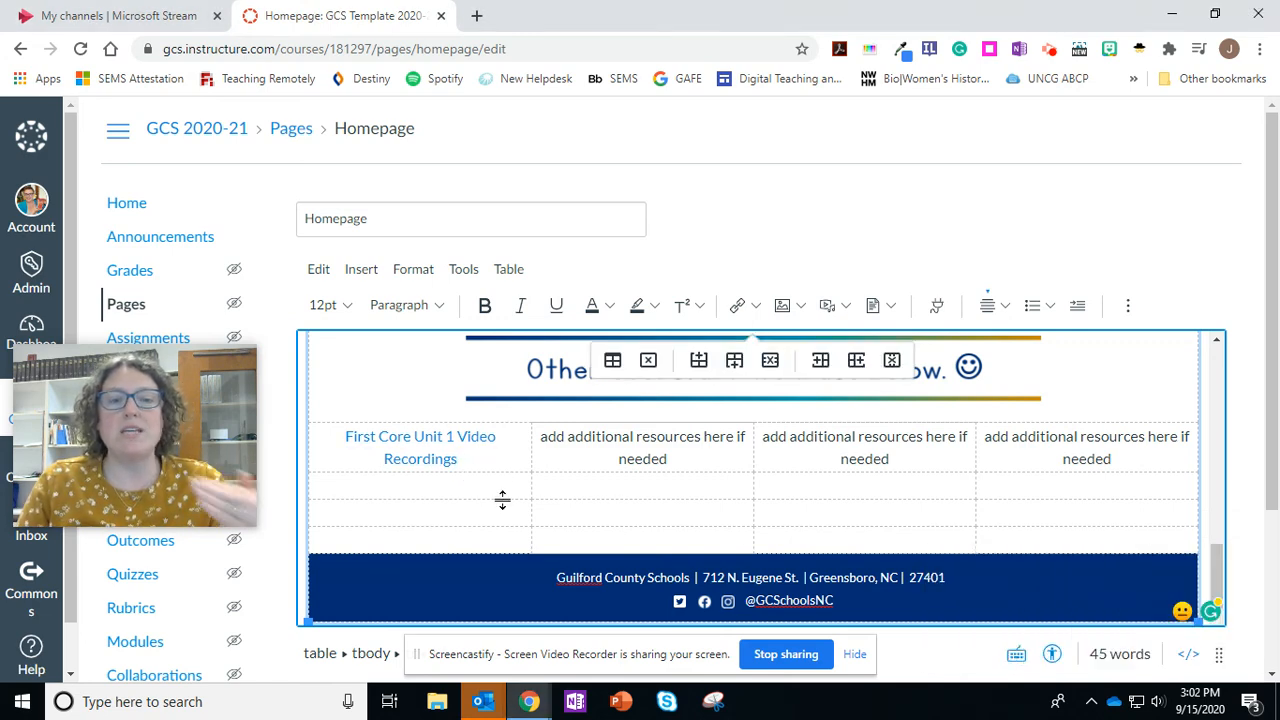
left_click(740, 369)
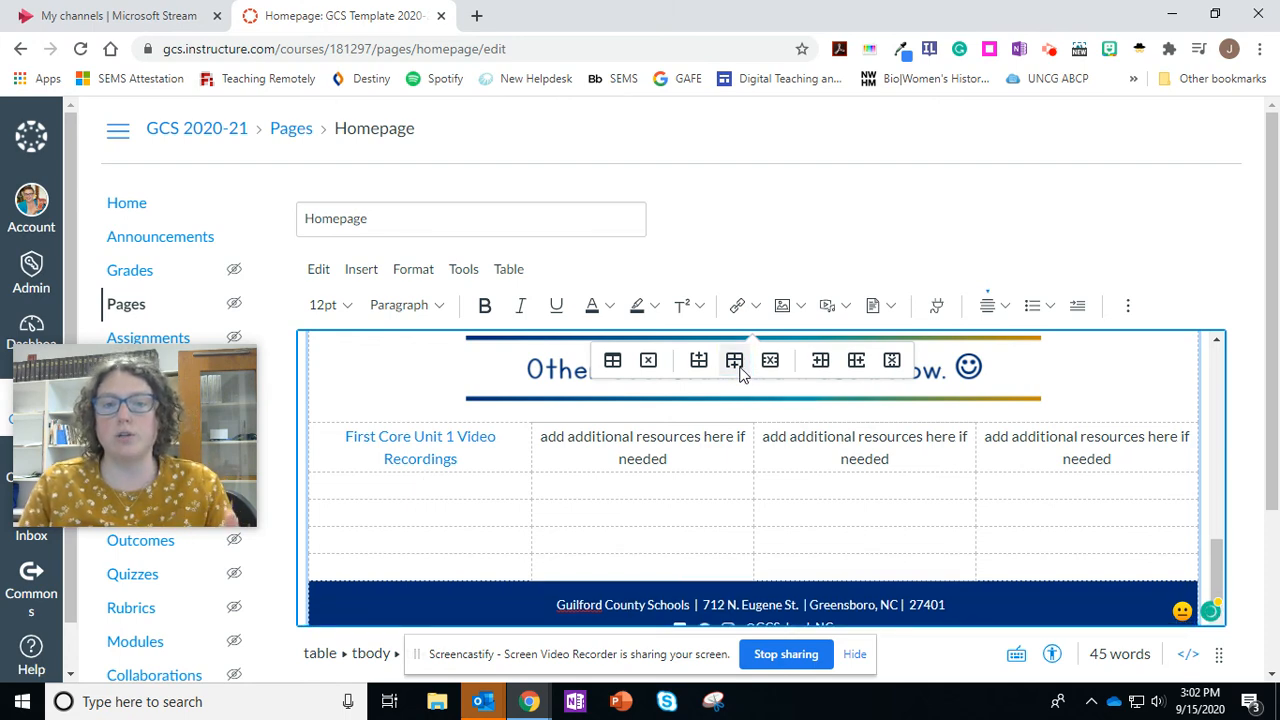
left_click(730, 366)
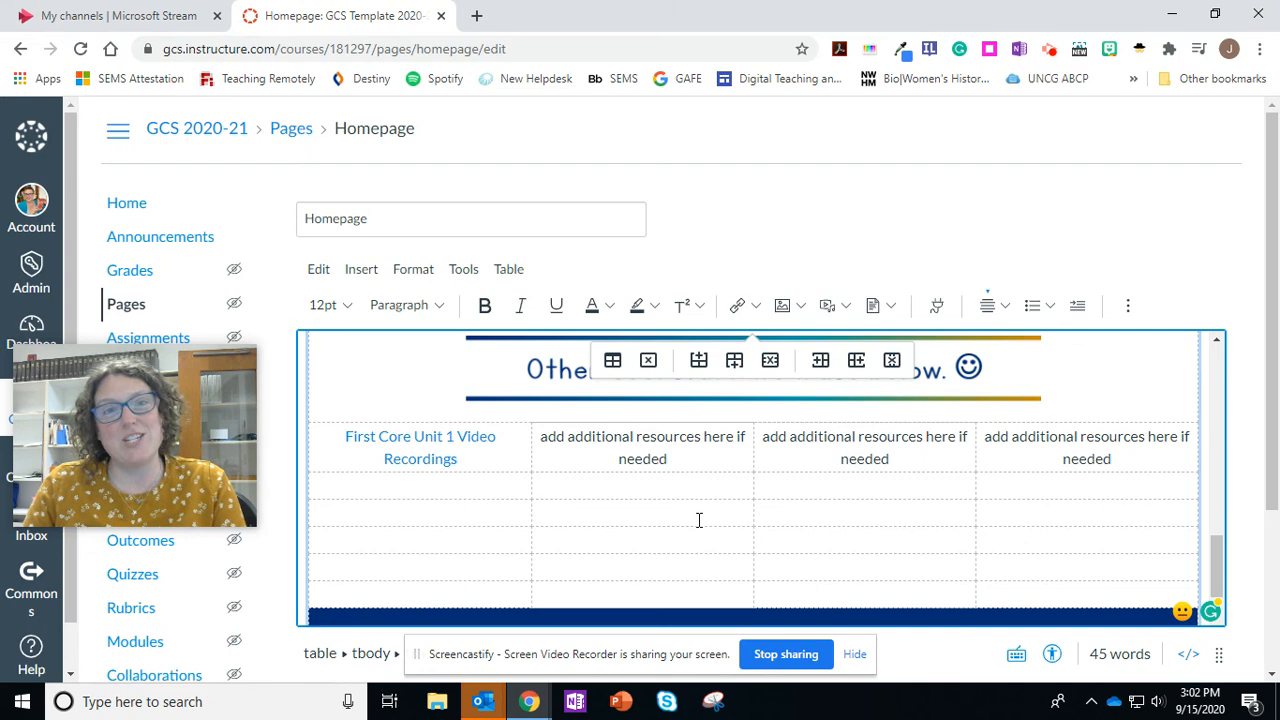
scroll(1245, 537, "down", 2)
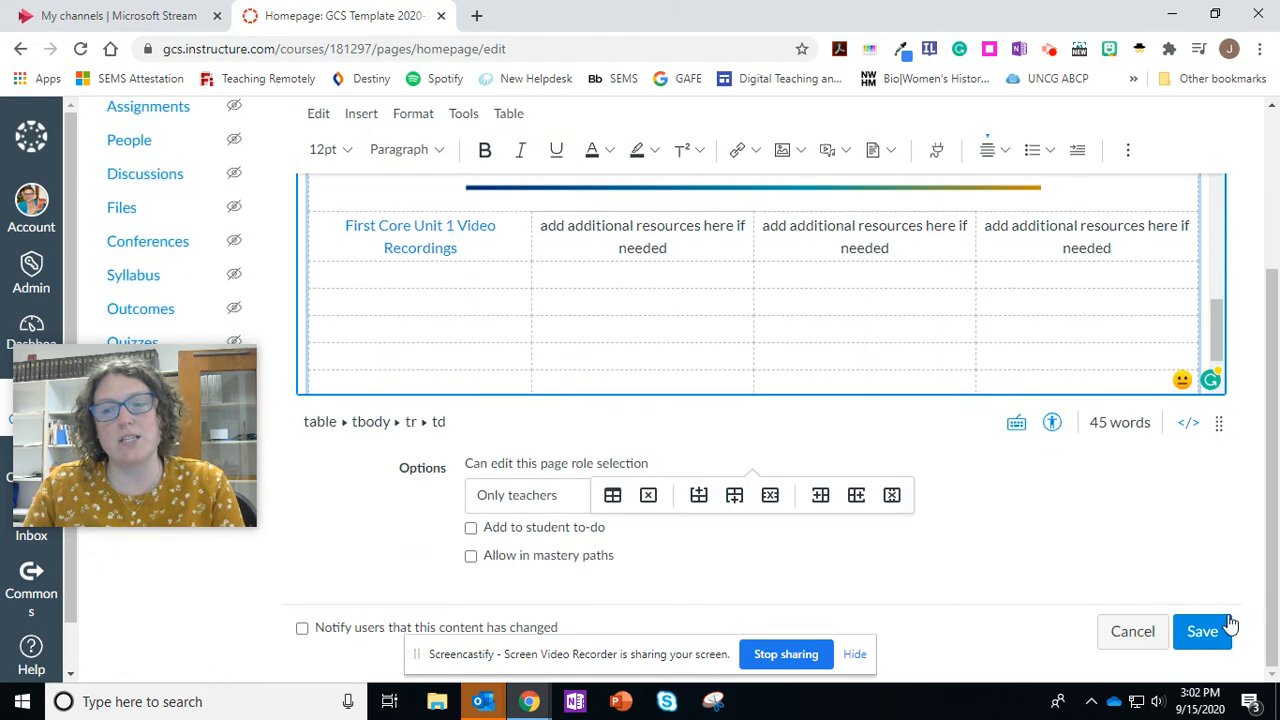